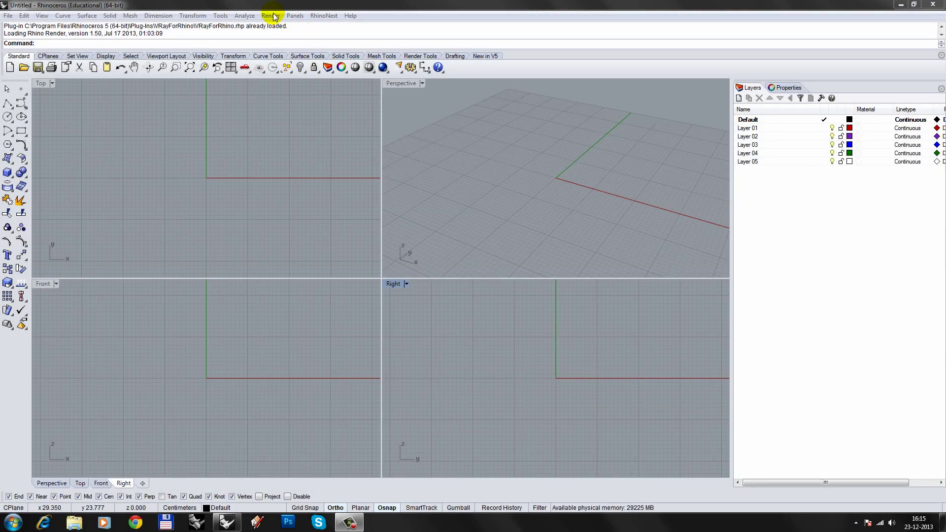
Make V-Ray for Rhino the current renderer
left_click(272, 16)
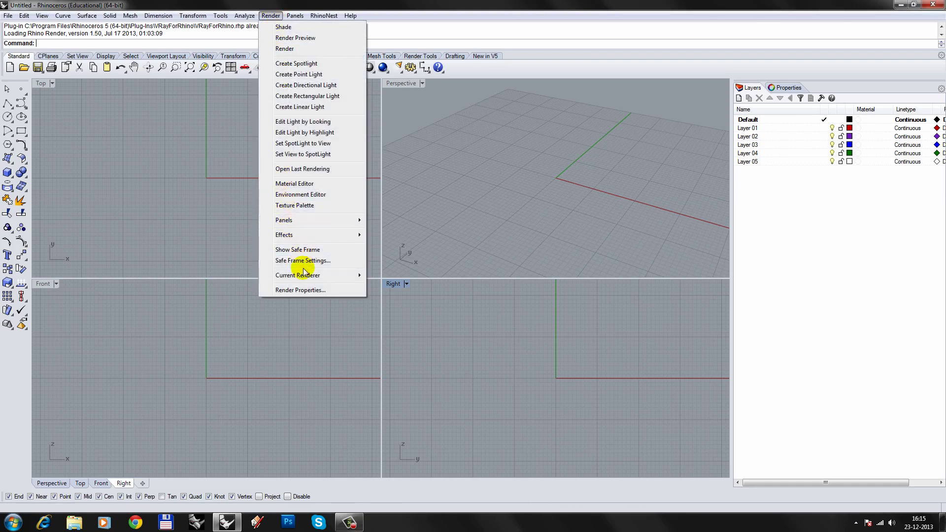
mouse_move(304, 275)
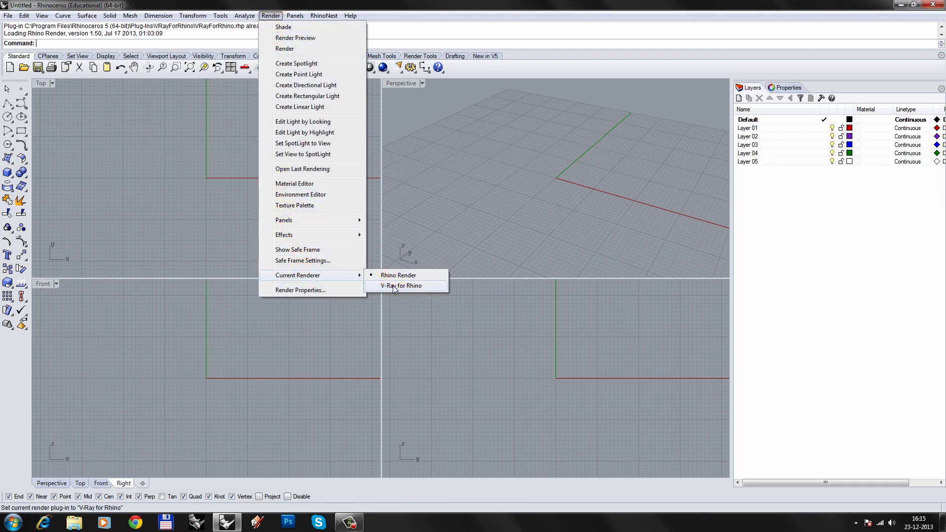
left_click(393, 283)
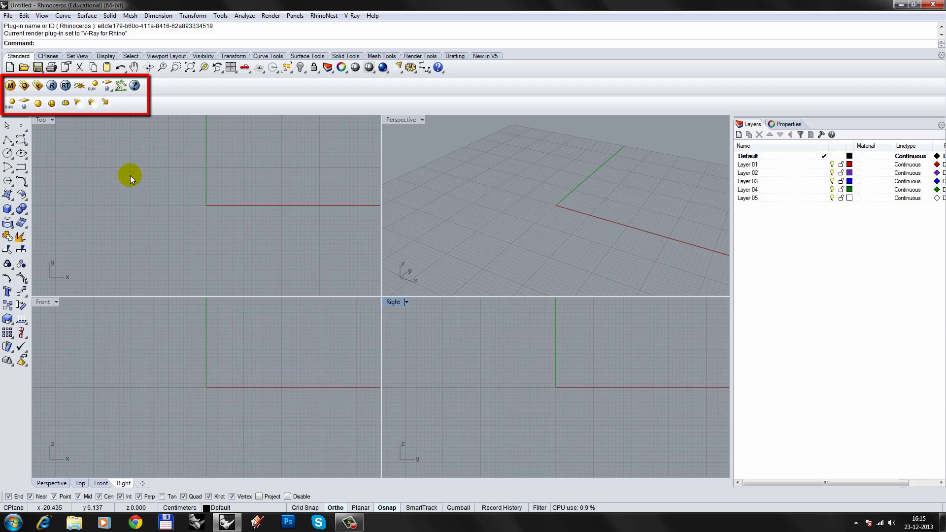
Hide the V-Ray Lights toolbar, leaving only the main V-Ray for Rhino toolbar
right_click(195, 93)
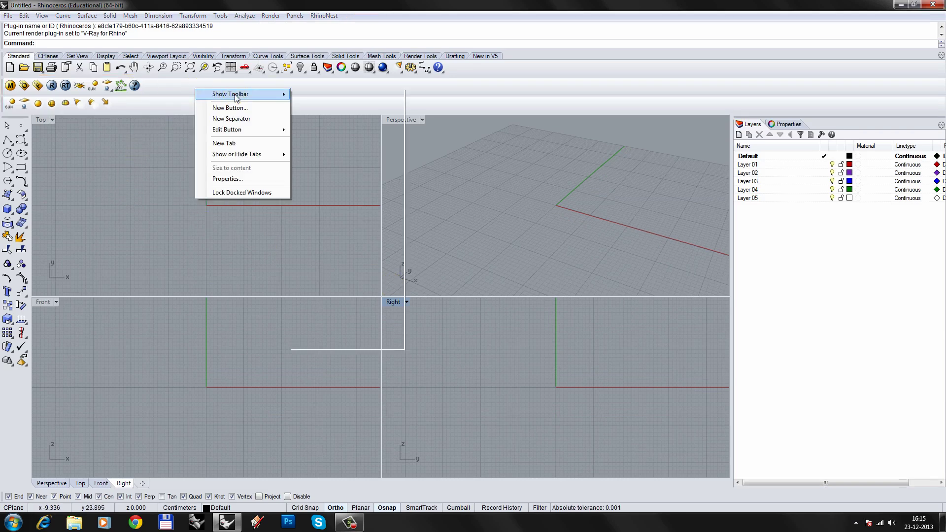
mouse_move(232, 94)
left_click_drag(400, 106, 397, 320)
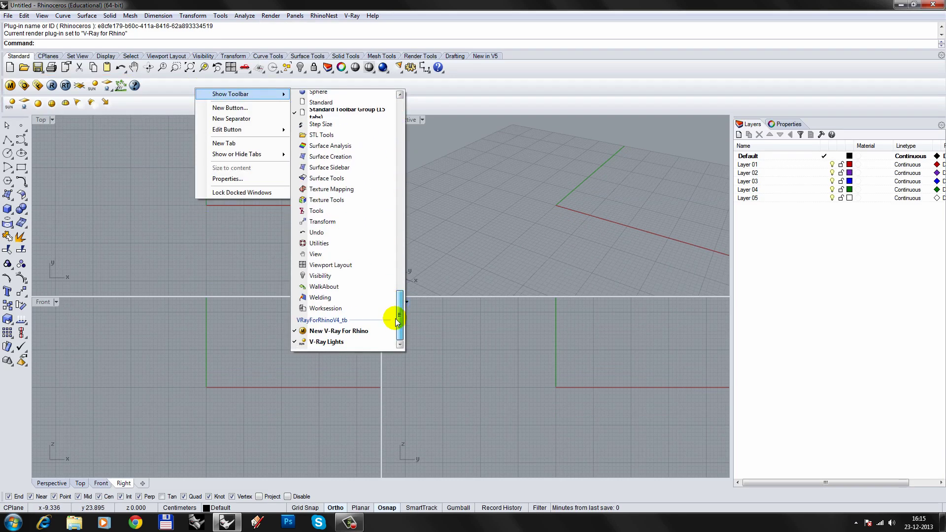
left_click(327, 341)
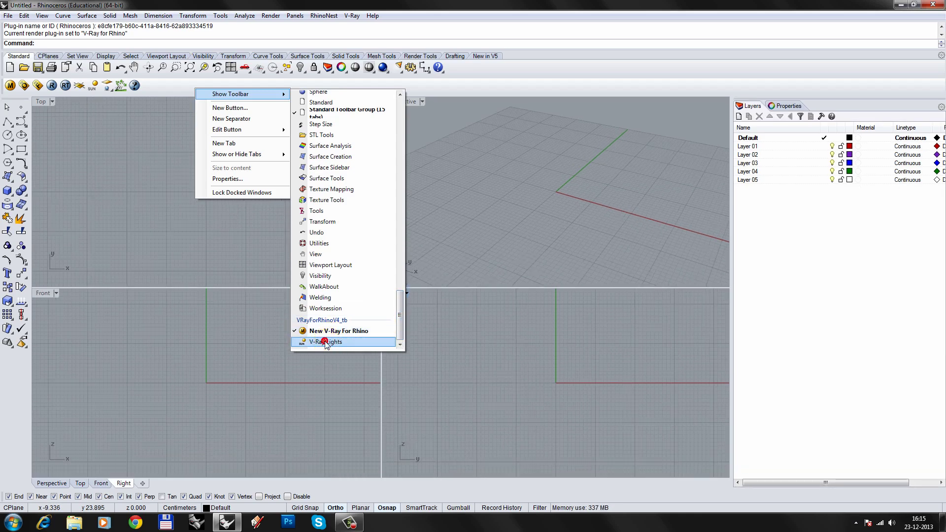
left_click(132, 186)
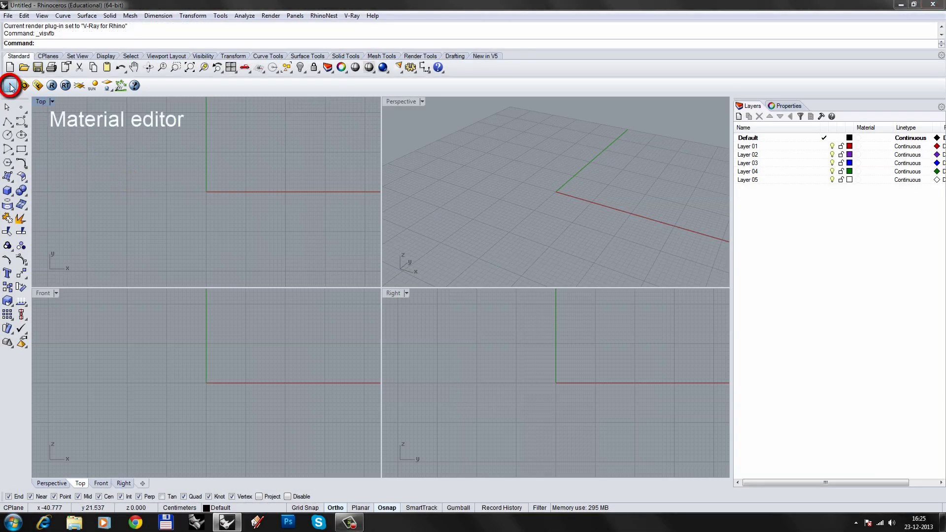
left_click(10, 87)
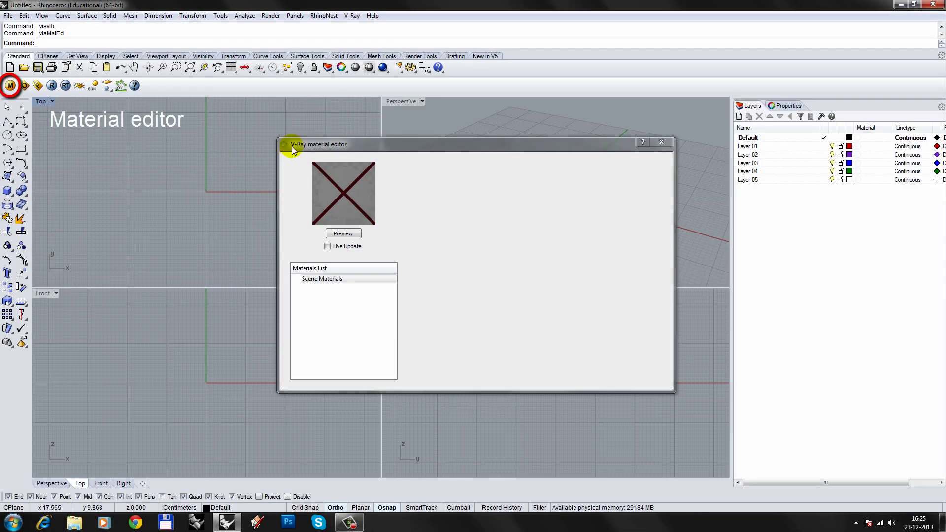
left_click(661, 142)
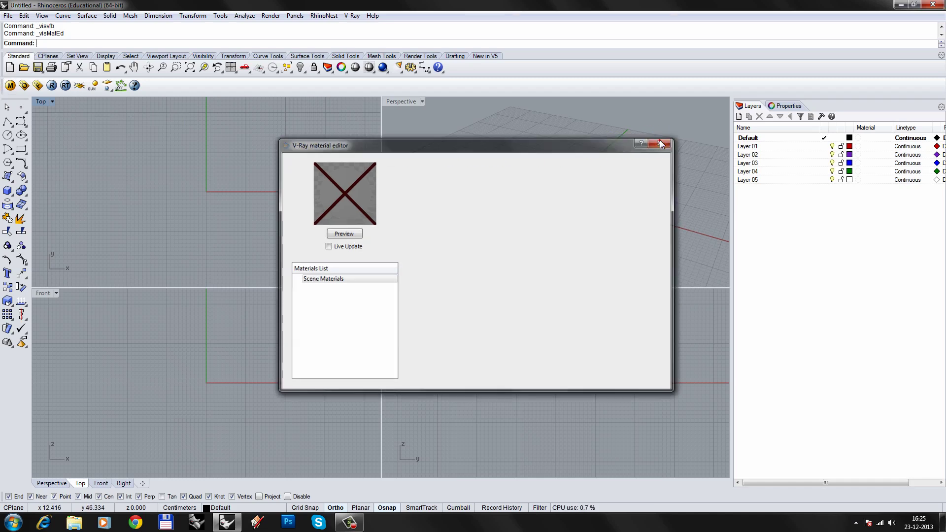
left_click(24, 85)
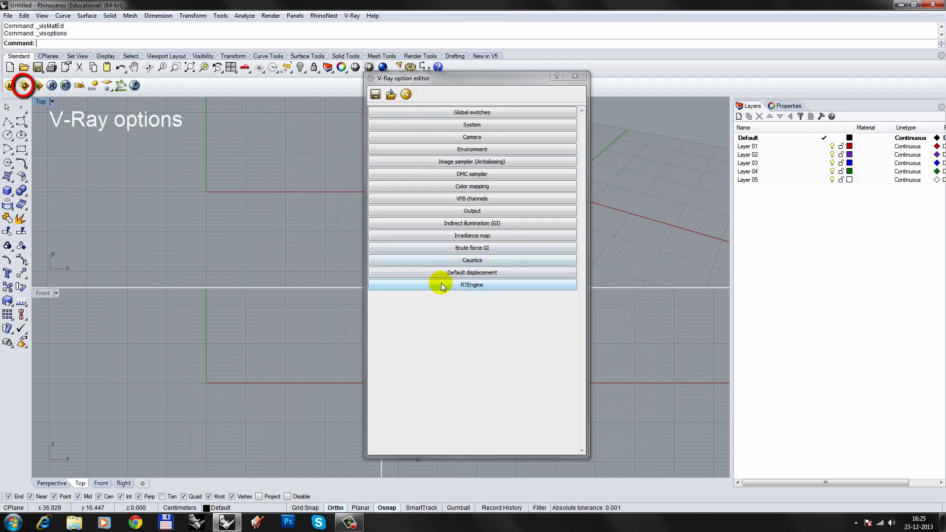
left_click(441, 284)
left_click(442, 273)
left_click(442, 260)
left_click(445, 248)
left_click(446, 236)
left_click(446, 223)
left_click(449, 211)
left_click(449, 198)
left_click(452, 187)
left_click(451, 173)
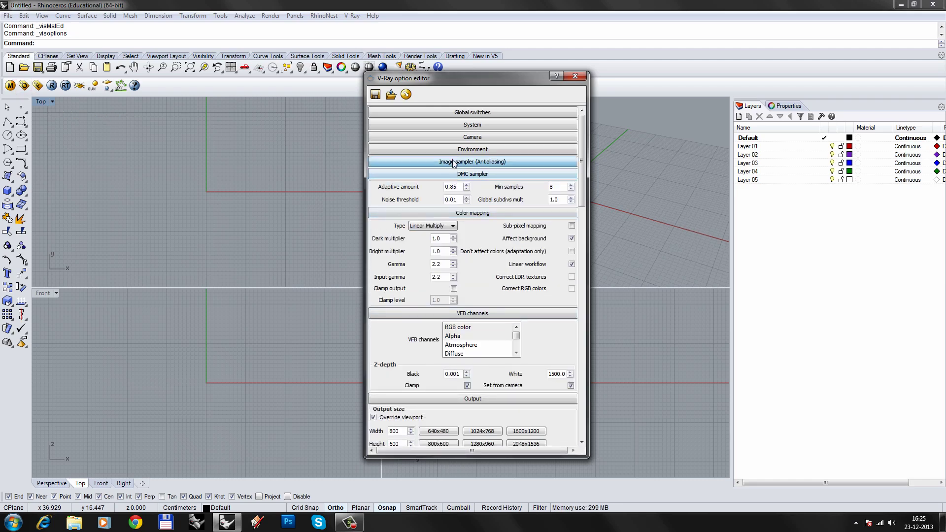
left_click(452, 161)
left_click(453, 149)
left_click(454, 137)
left_click(455, 125)
left_click(459, 112)
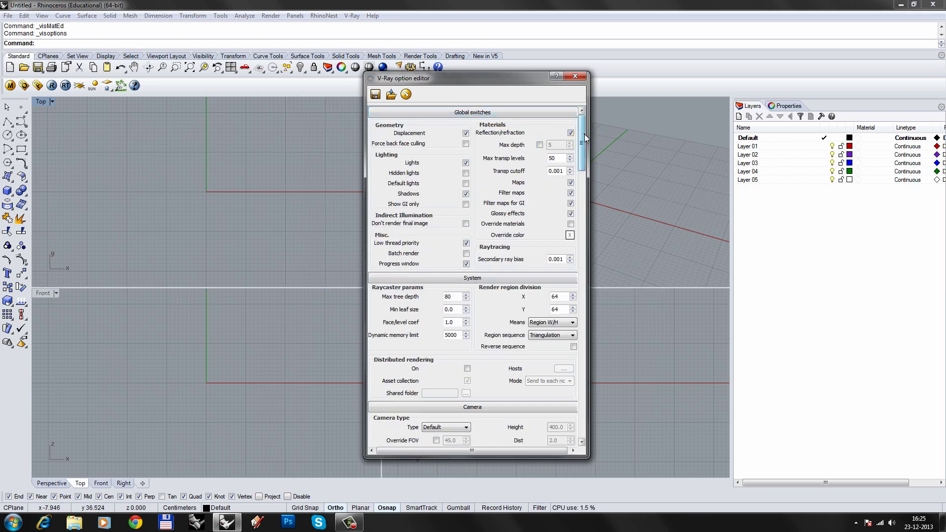
left_click_drag(584, 134, 574, 275)
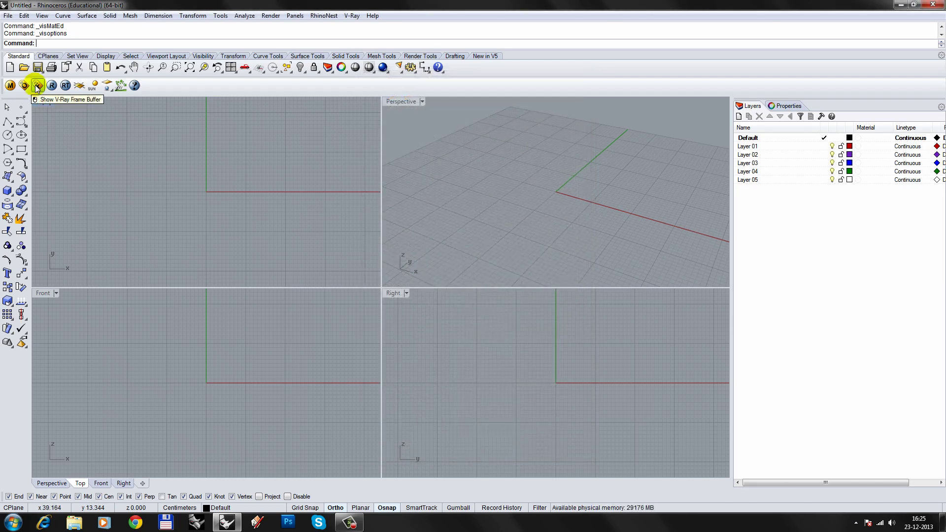
Show the V-Ray frame buffer briefly, then close it again
left_click(37, 86)
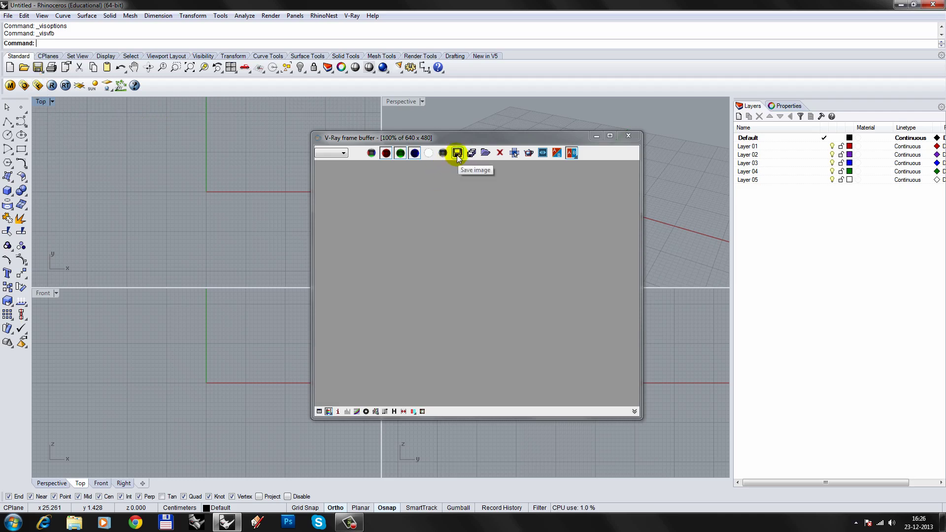
left_click(628, 135)
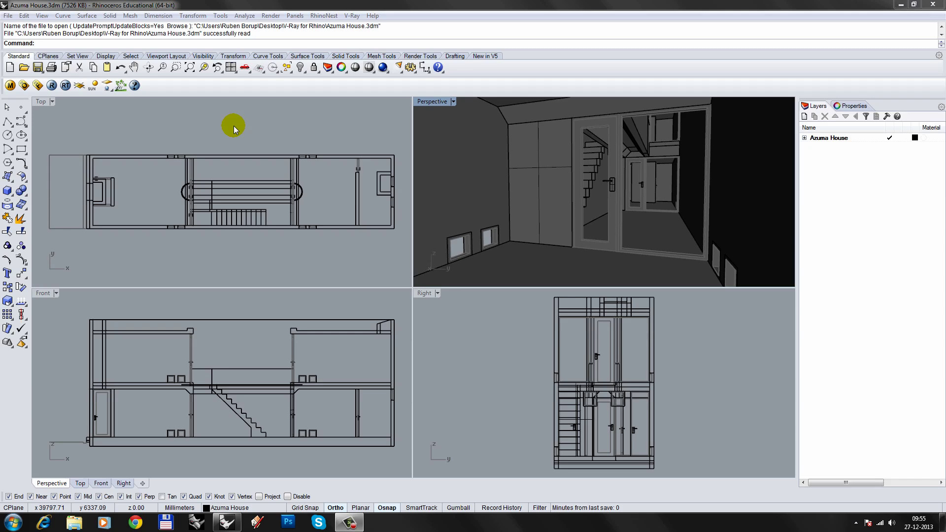
Render the Azuma House perspective with V-Ray and apply sRGB display correction
left_click(51, 86)
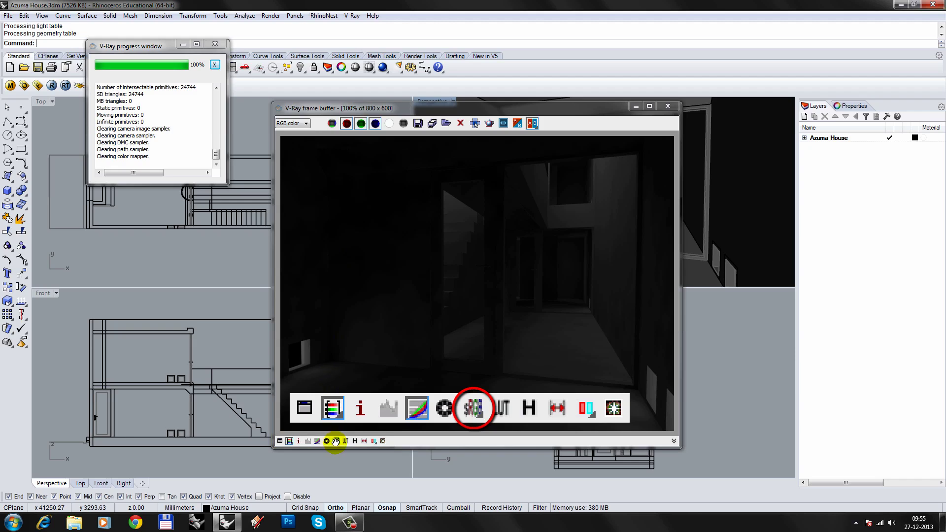
left_click(335, 441)
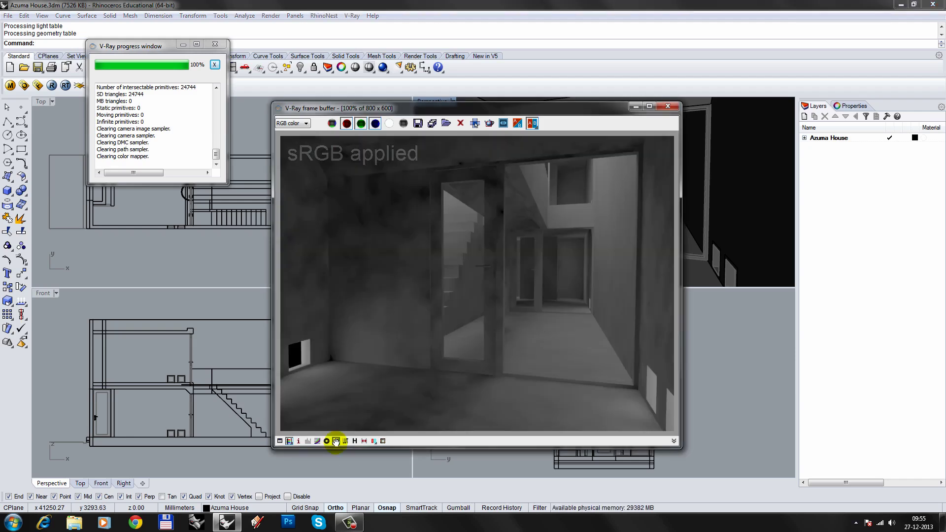
Turn on the physical camera in the V-Ray Options Camera settings
left_click(24, 86)
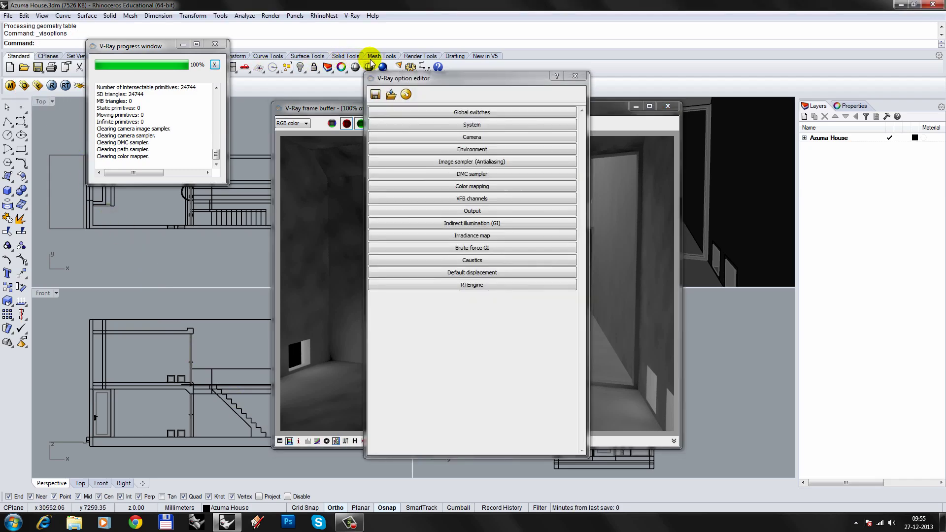
left_click_drag(424, 80, 714, 67)
left_click(751, 126)
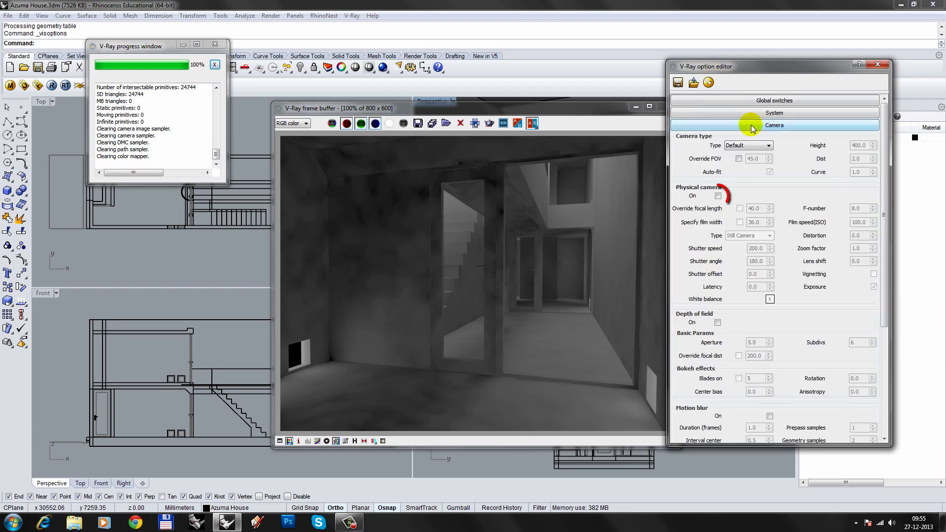
left_click(718, 196)
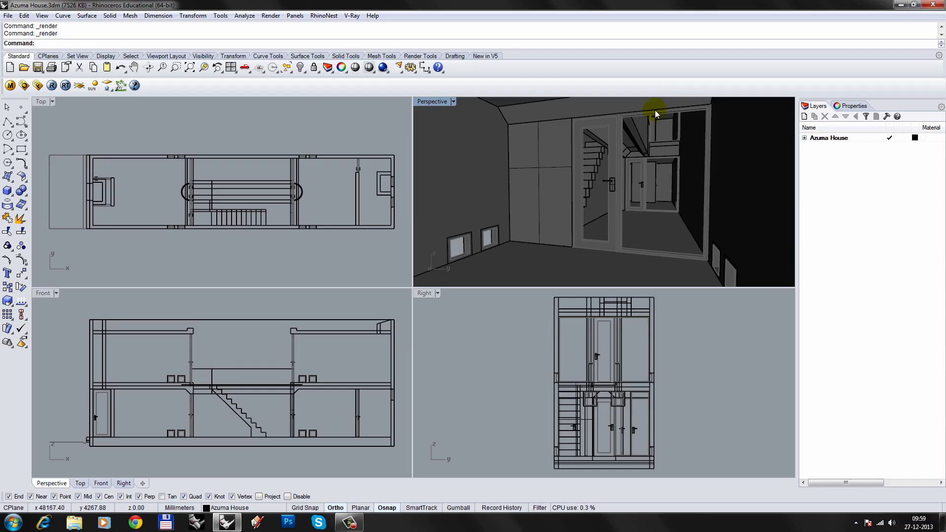
Add a sunlight located in Osaka on 18-06-2013 at 13:59, with manual control off
left_click(93, 87)
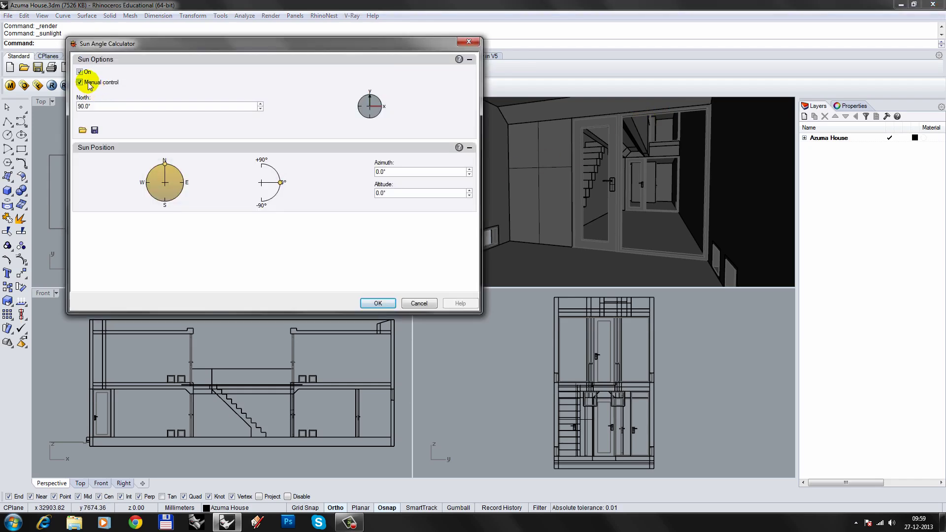
left_click(81, 83)
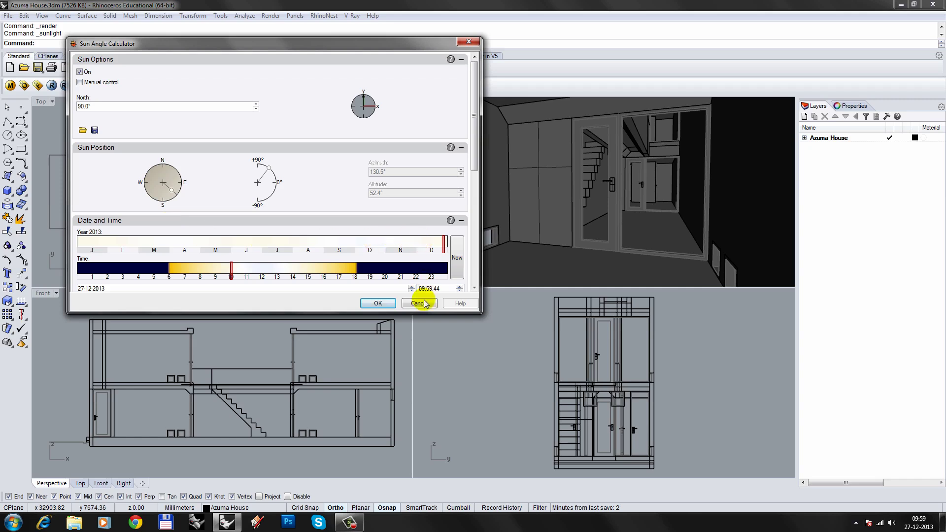
left_click_drag(419, 314, 416, 463)
left_click_drag(473, 334, 473, 408)
left_click(114, 399)
type("Osaka")
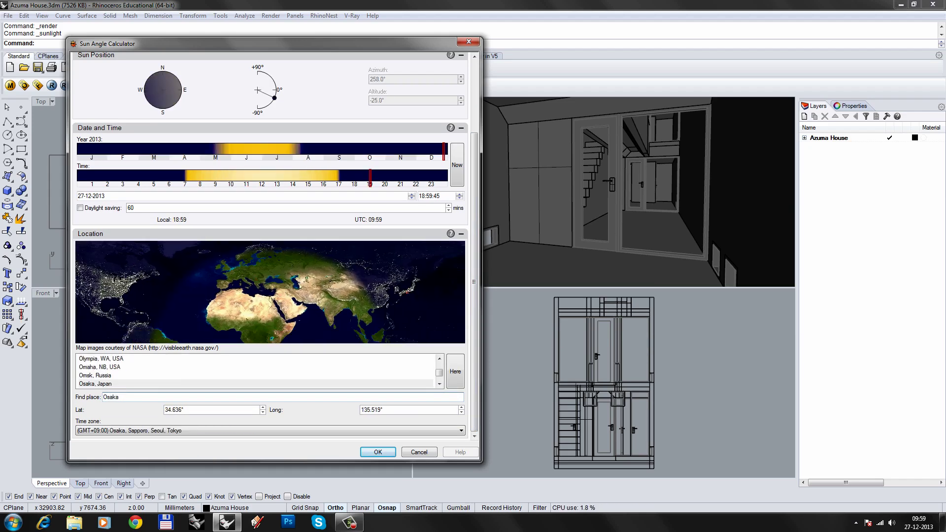
left_click(246, 151)
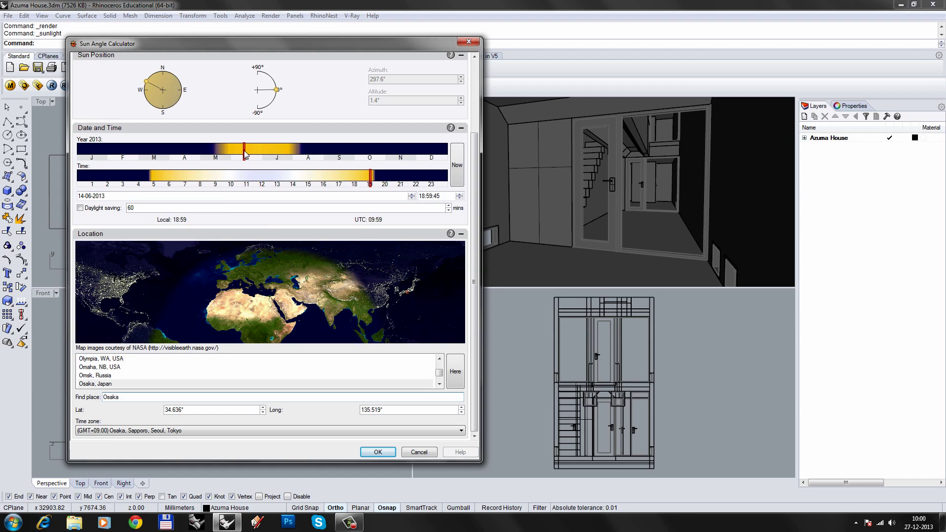
left_click(293, 178)
left_click(293, 178)
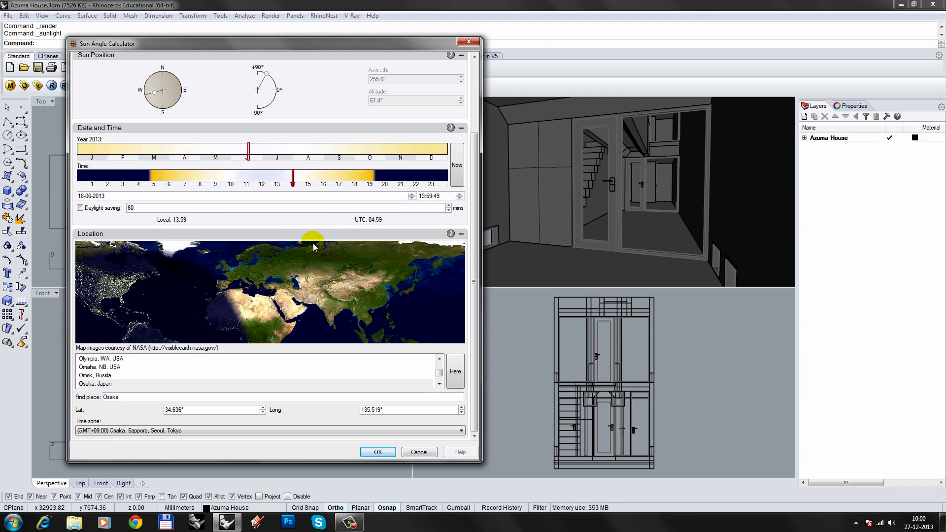
left_click(376, 452)
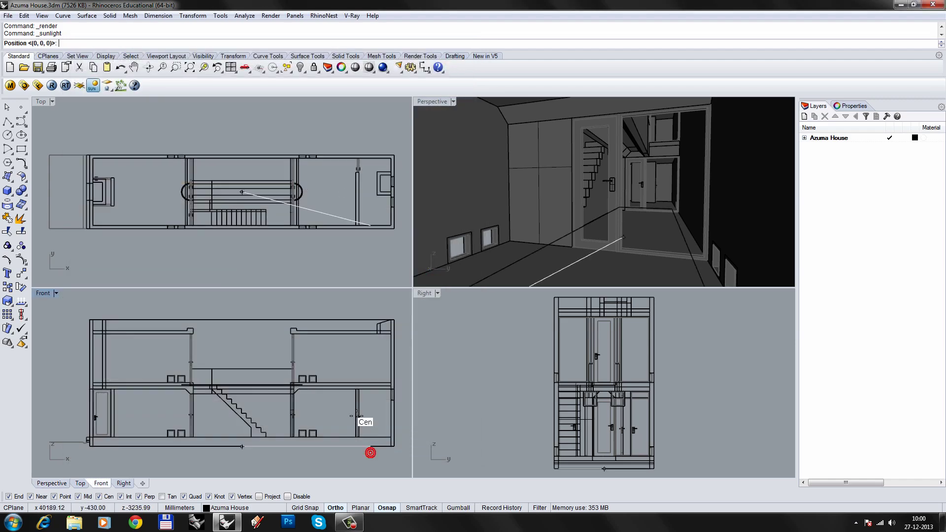
Place the sun in the house plan and give the GI skylight a TexSky linked to it
left_click(326, 194)
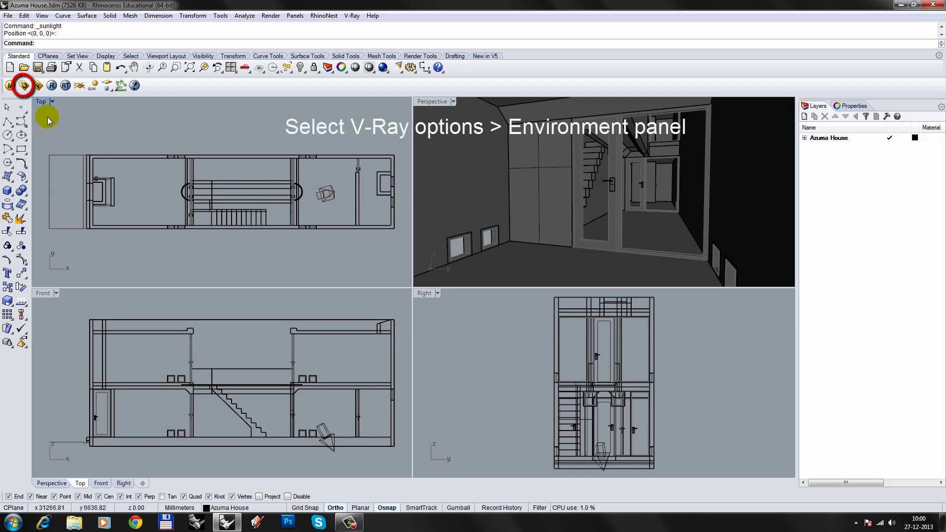
left_click(23, 86)
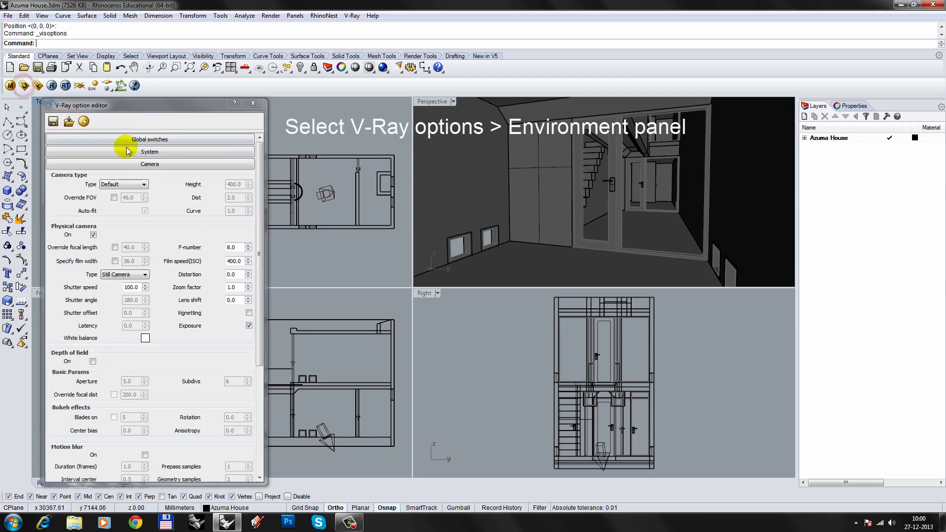
left_click(142, 164)
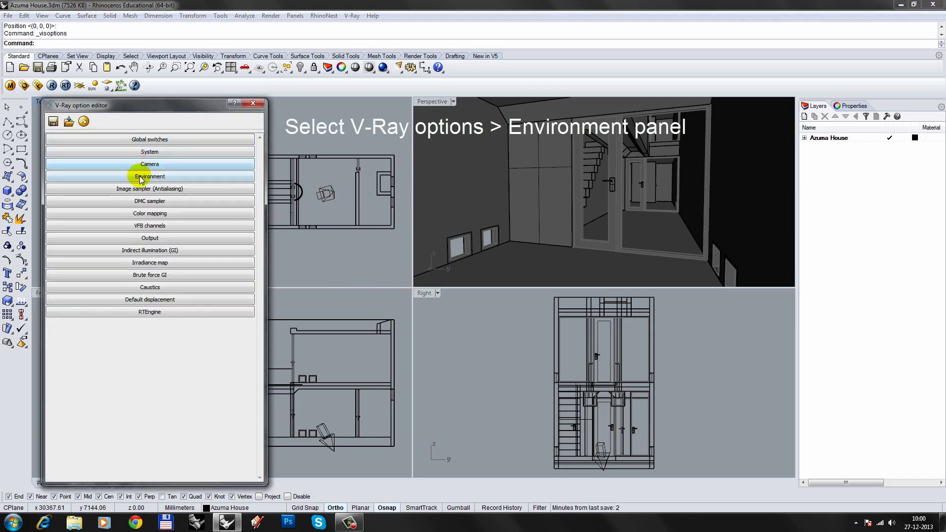
left_click(137, 177)
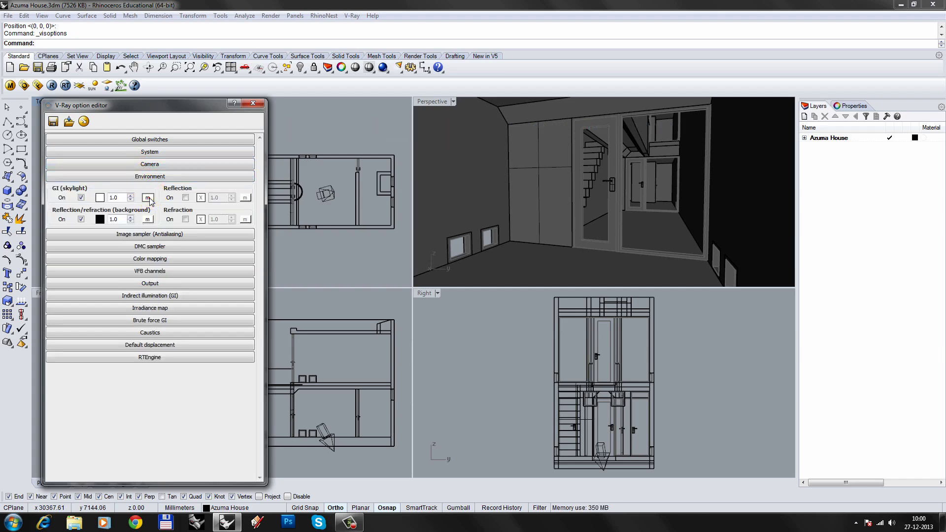
left_click(148, 197)
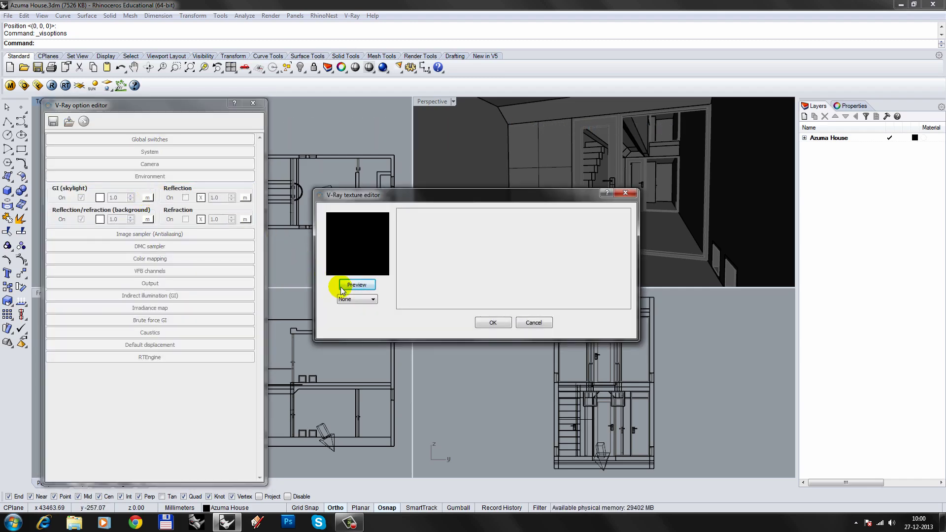
left_click(355, 299)
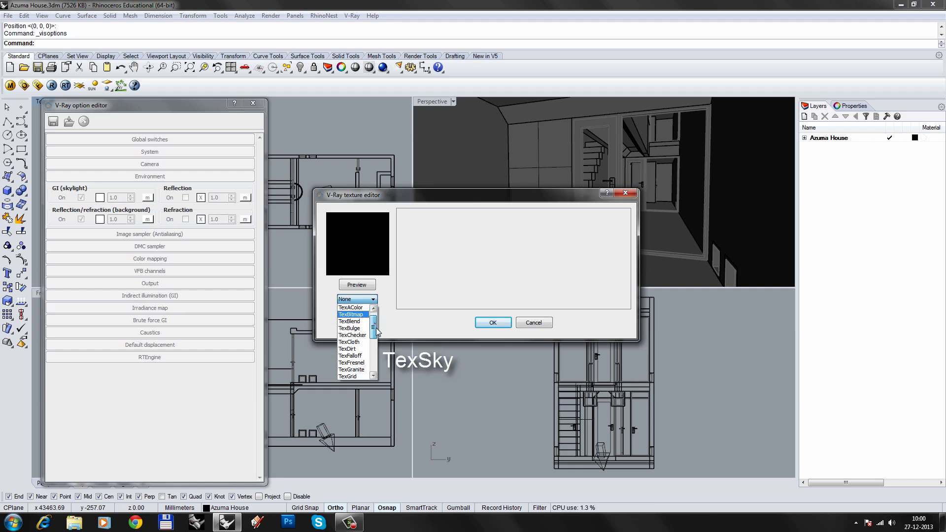
left_click(373, 323)
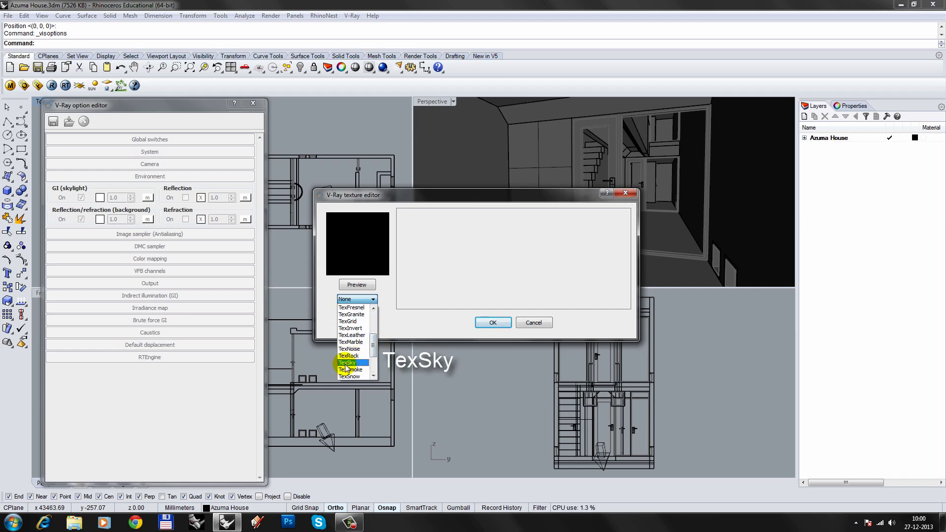
left_click(347, 363)
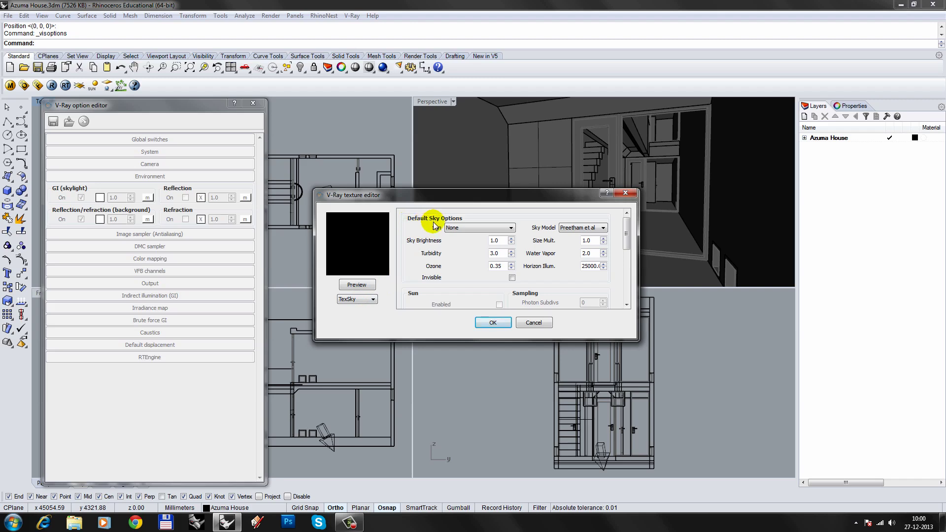
left_click(453, 227)
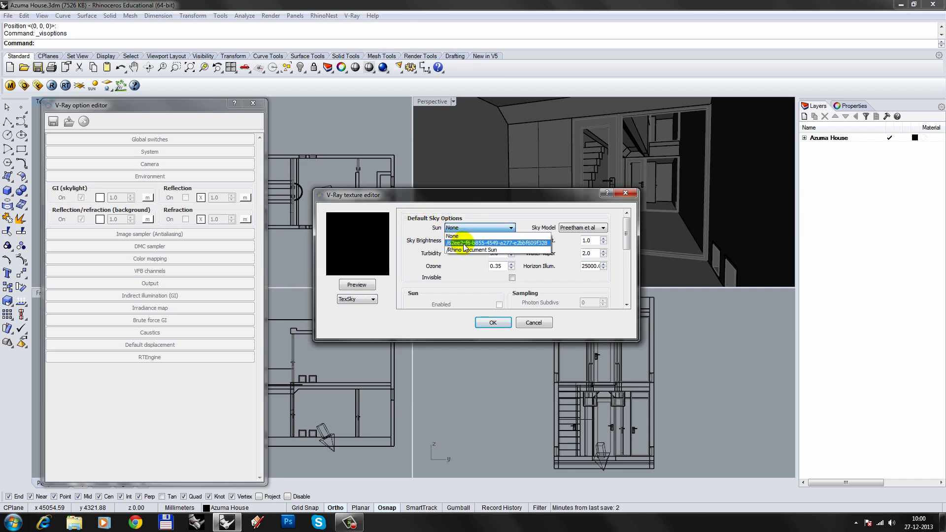
left_click(465, 245)
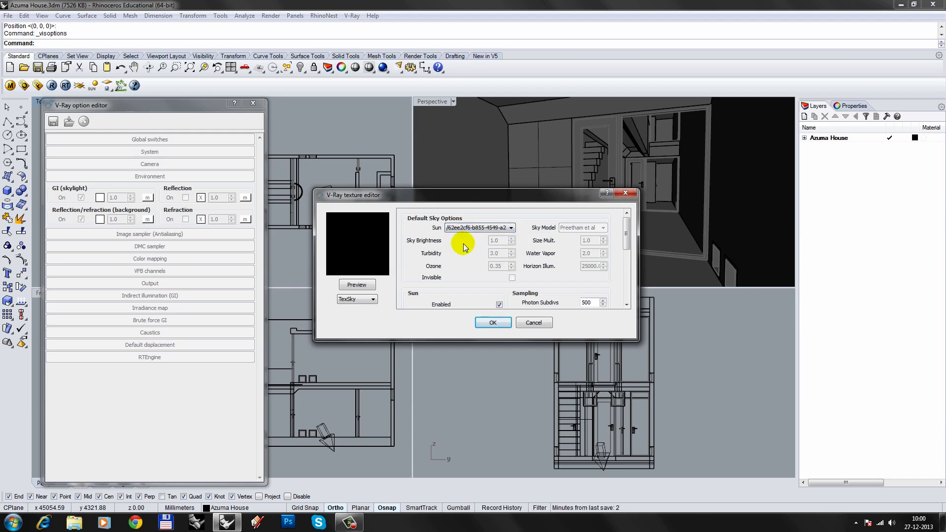
left_click(489, 323)
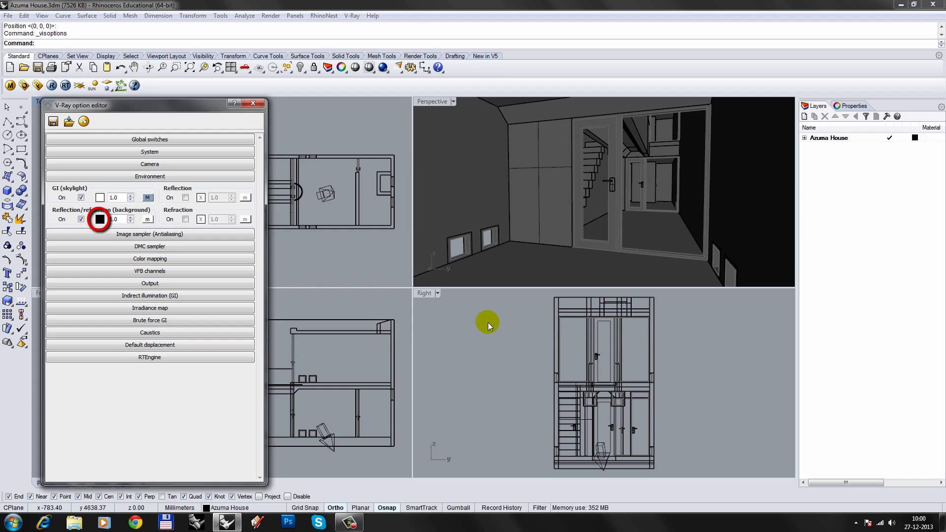
Give the reflection/refraction background a TexSky texture linked to the sun
left_click(147, 220)
left_click(354, 299)
left_click_drag(372, 327, 373, 350)
left_click(347, 369)
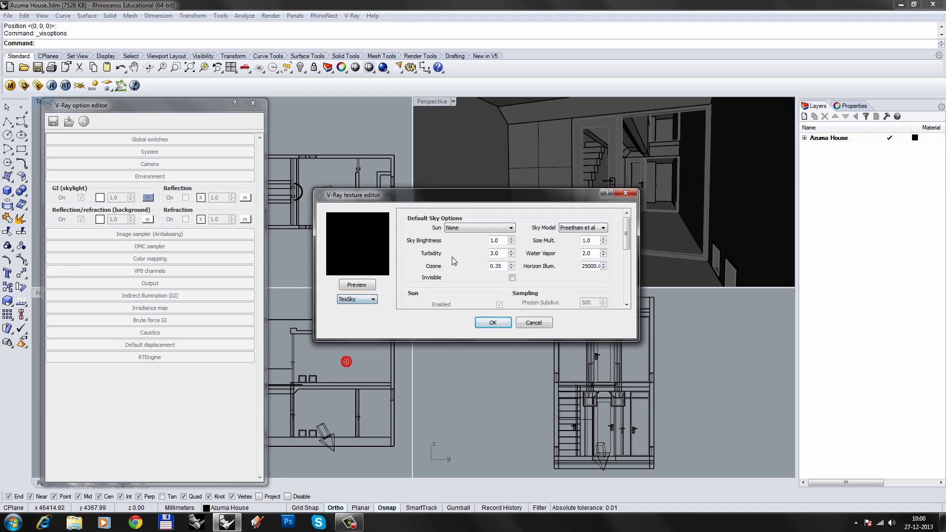
left_click(457, 229)
left_click(465, 244)
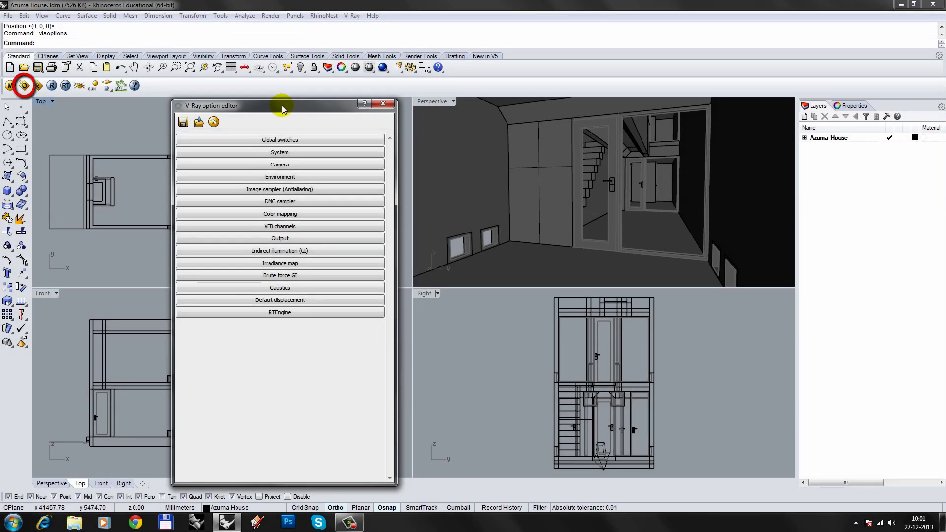
Render the interior with indirect illumination switched off
left_click(279, 252)
left_click(240, 268)
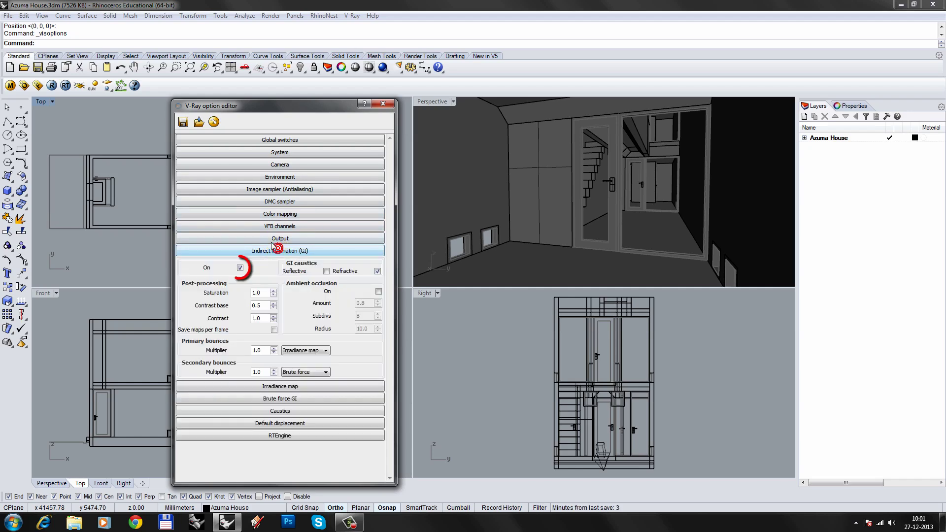
left_click(240, 268)
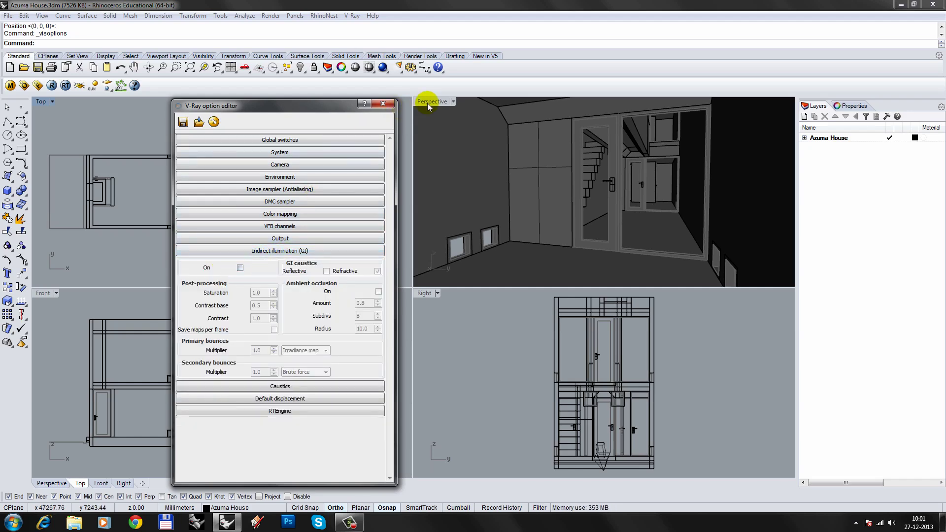
left_click(52, 85)
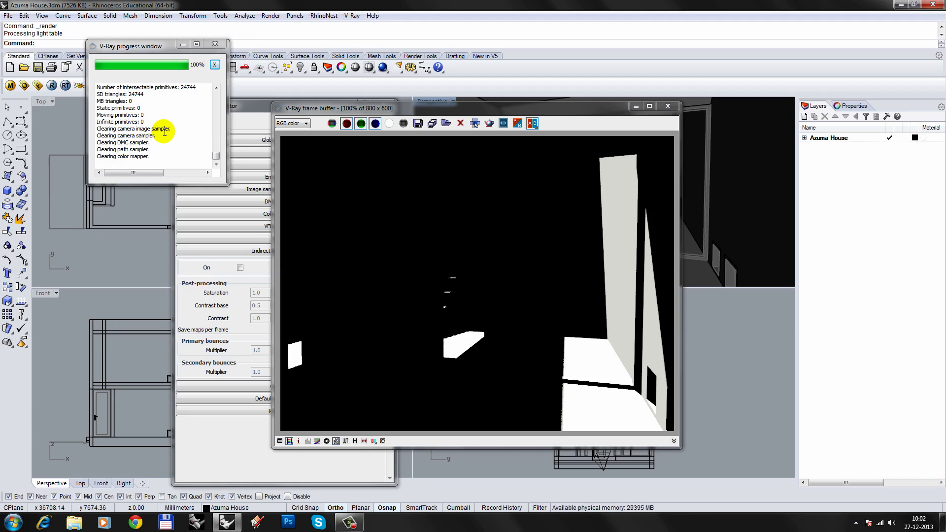
Re-enable indirect illumination with secondary bounces set to None and render the interior again
left_click(248, 120)
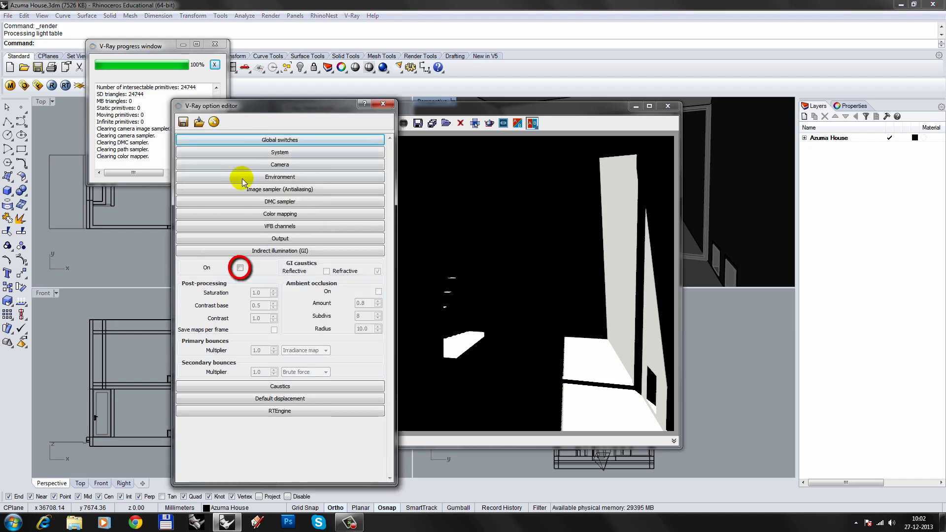
left_click(240, 268)
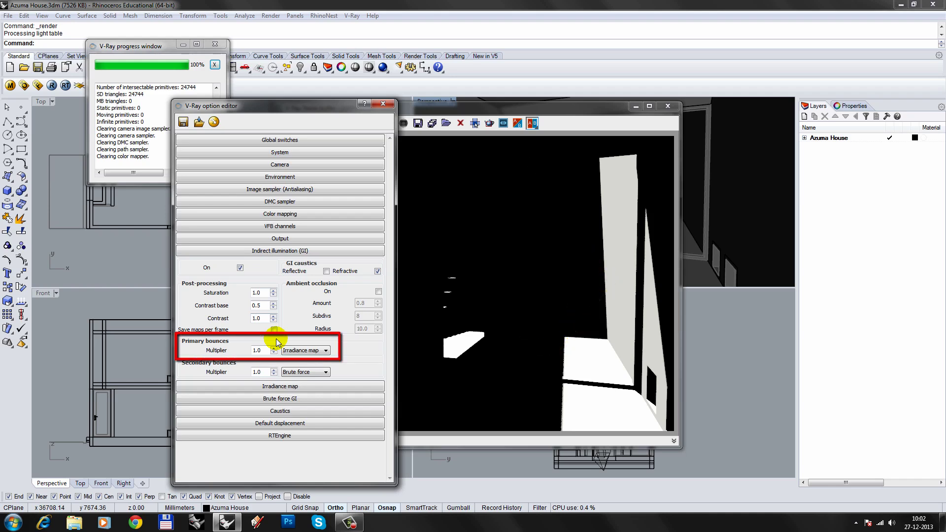
left_click(292, 372)
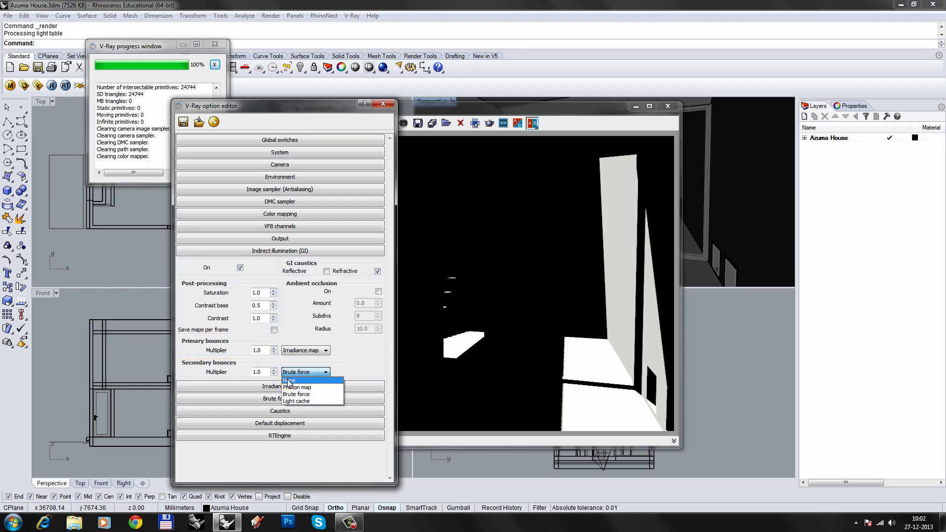
left_click(296, 379)
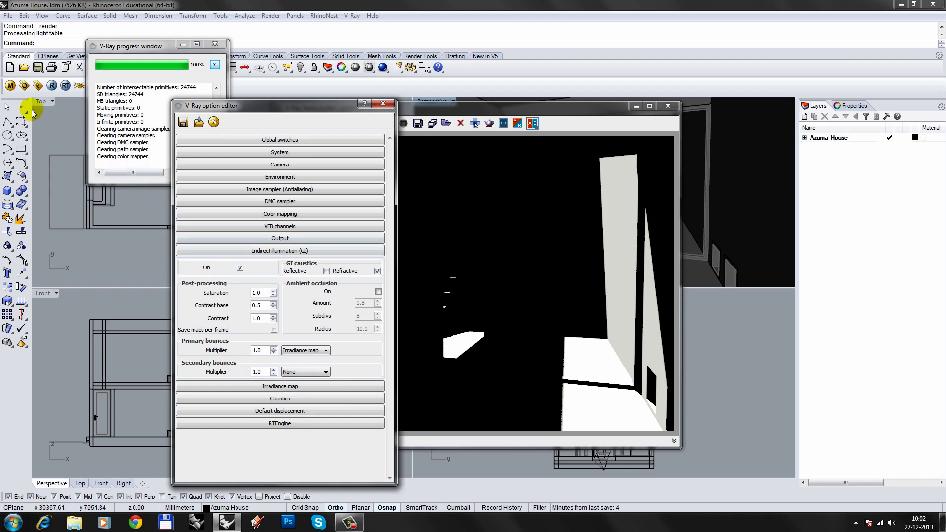
left_click(50, 86)
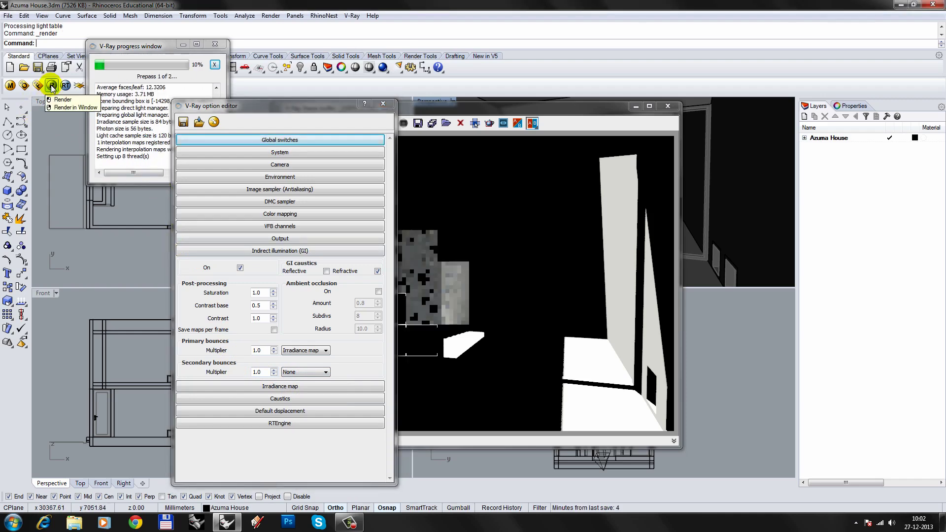
left_click(428, 111)
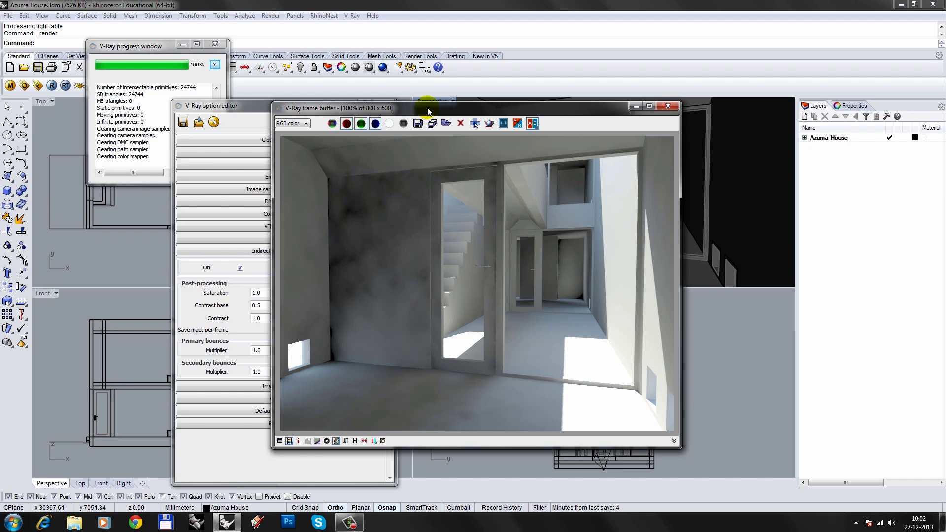
Set secondary bounces to Light cache and render the interior again
left_click(180, 286)
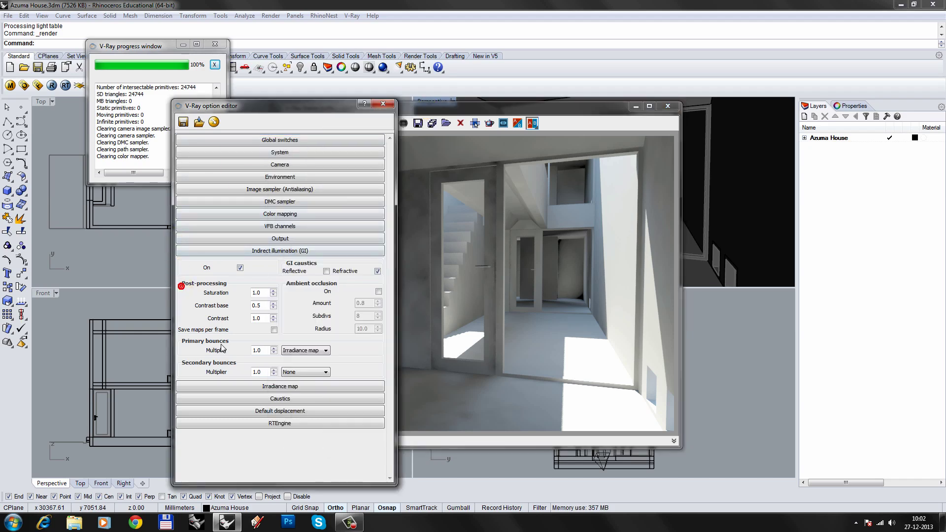
left_click(297, 372)
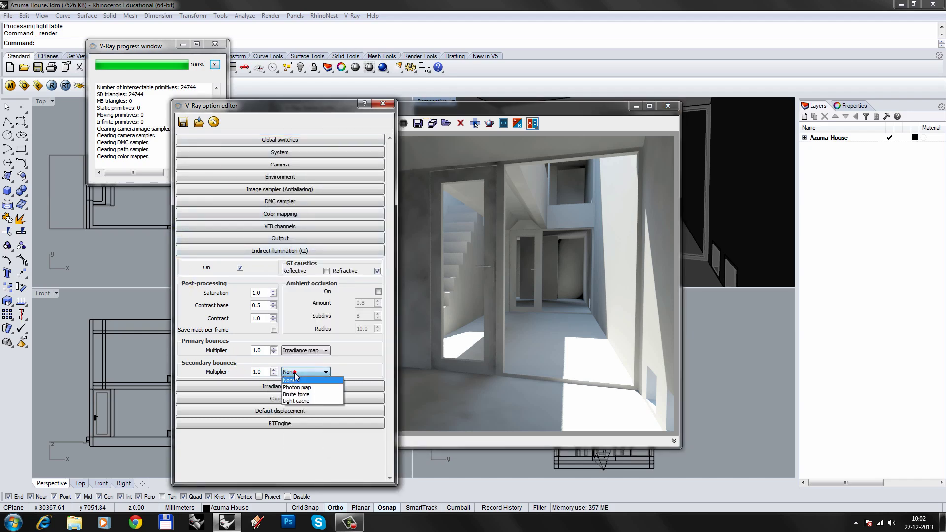
left_click(293, 401)
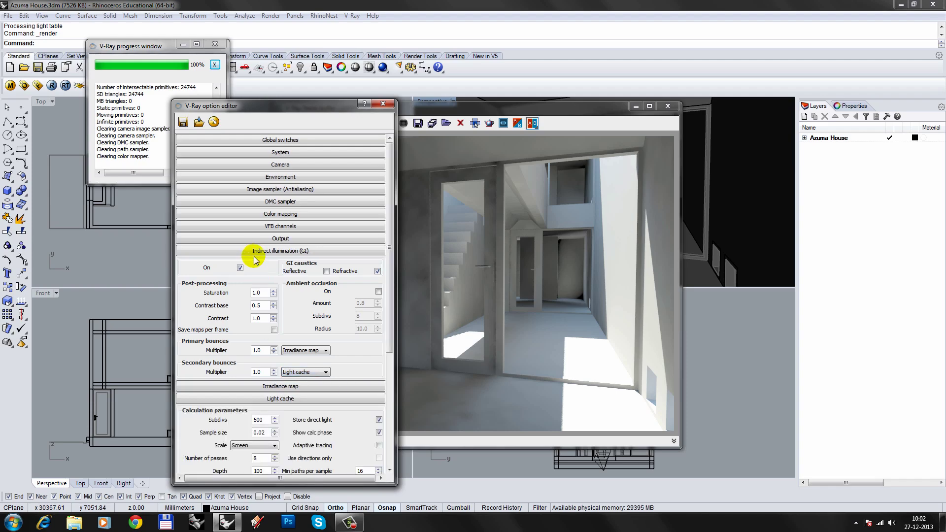
left_click(51, 86)
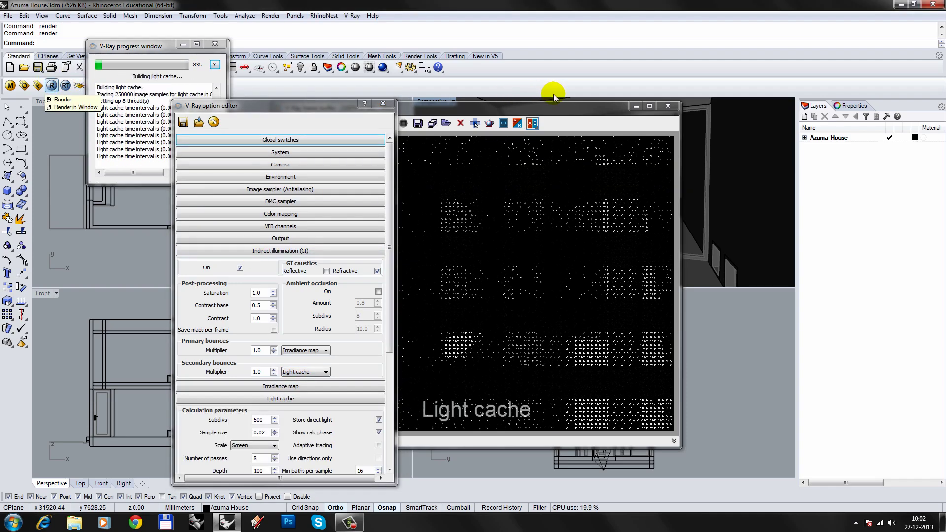
left_click(554, 109)
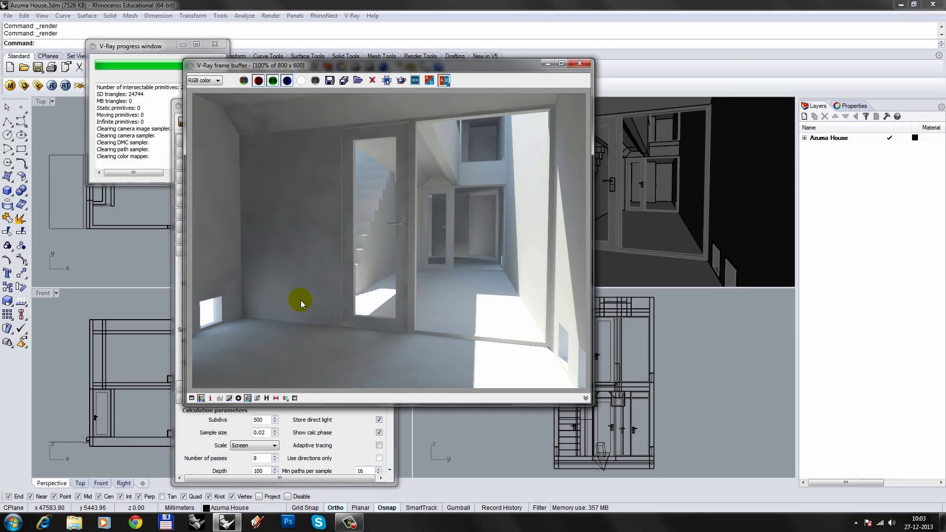
Toggle sRGB display correction to compare, leaving the render uncorrected
left_click(248, 398)
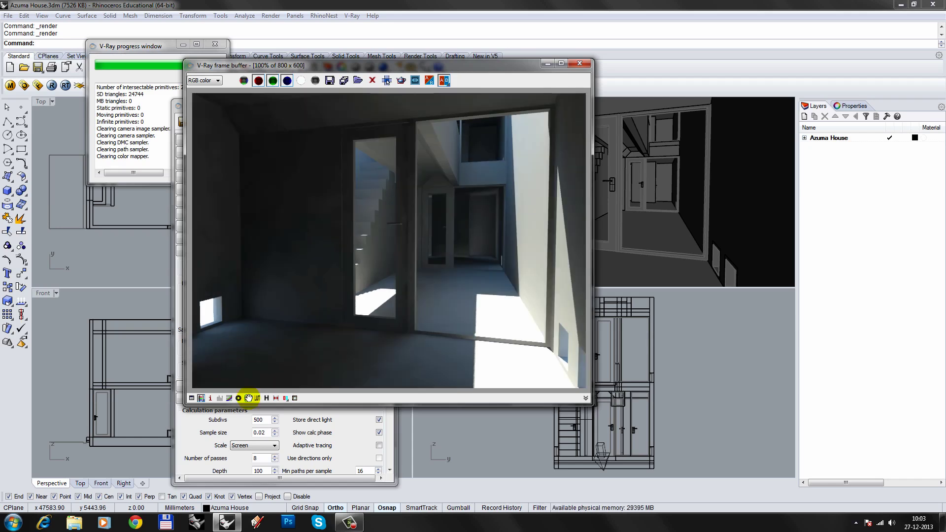
left_click(248, 398)
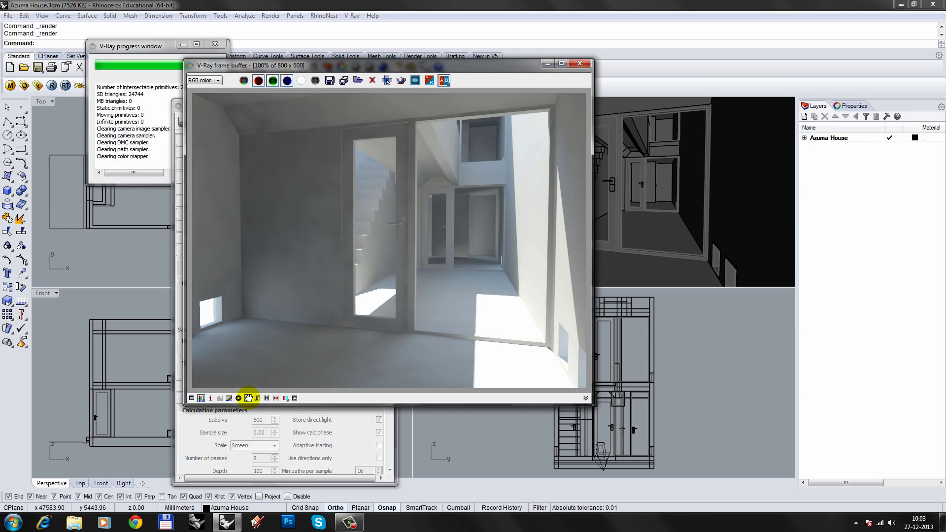
left_click(248, 399)
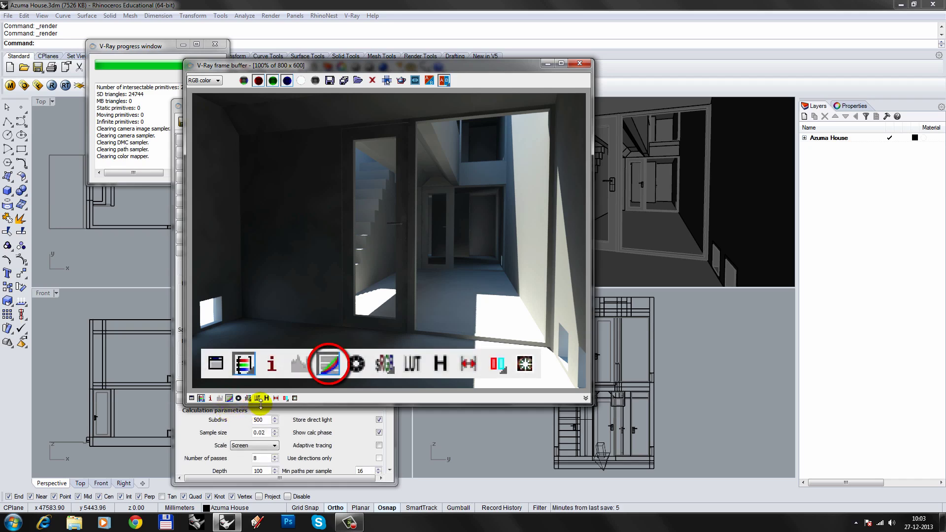
Raise the colour-correction curve from its start point to about 0.6 and set its end point to Free
left_click(192, 398)
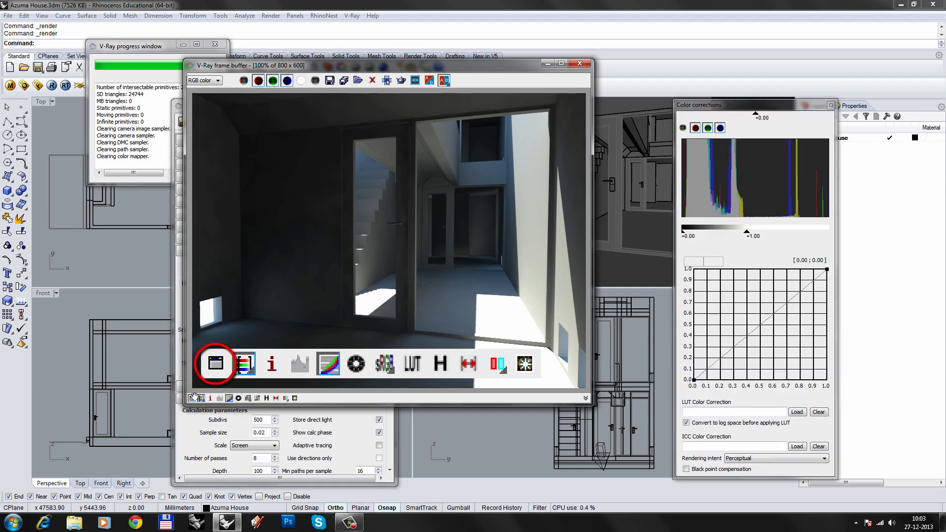
left_click_drag(706, 105, 631, 67)
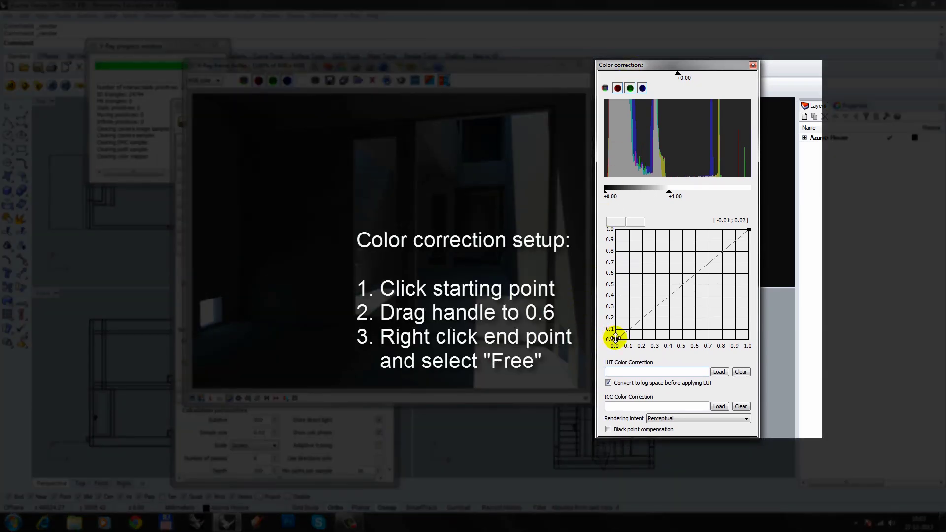
left_click(614, 338)
left_click_drag(653, 308, 589, 272)
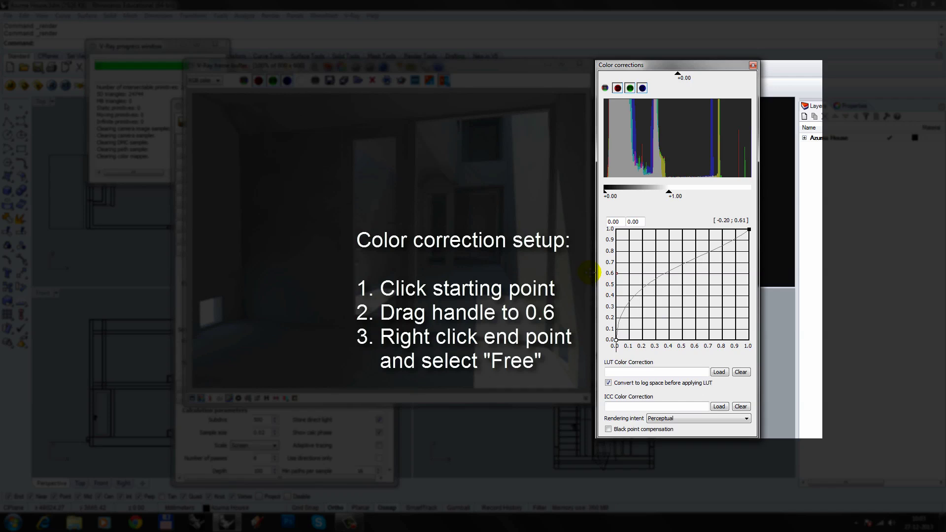
right_click(749, 228)
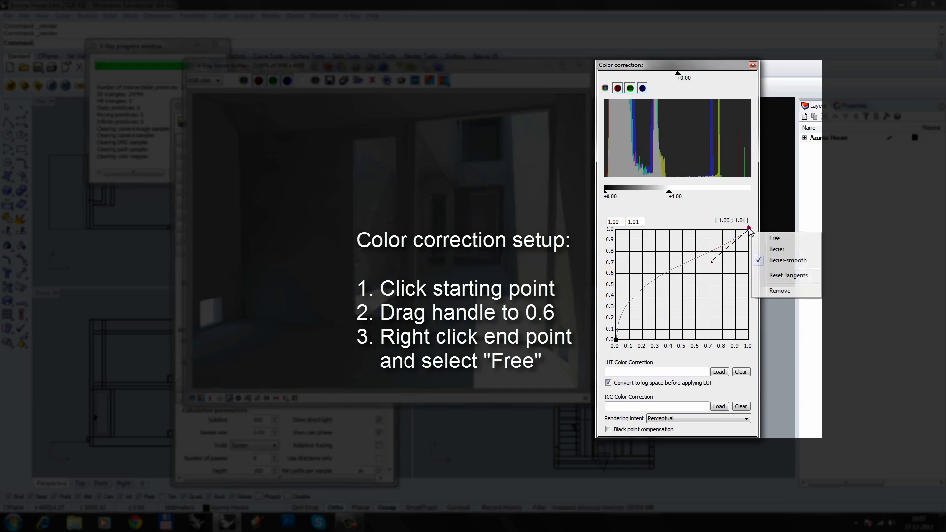
left_click(775, 238)
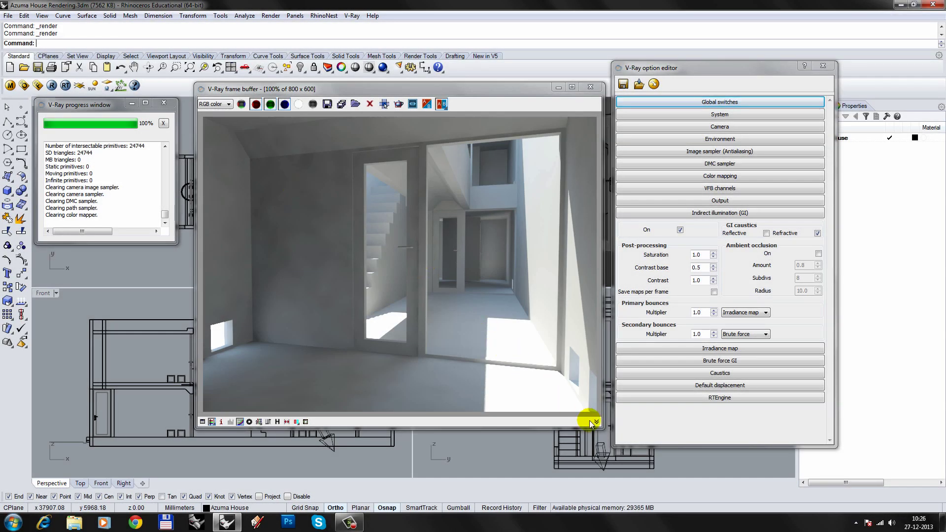
Stamp the rendertime variable onto the frame buffer image and set primary GI bounces to Light cache
left_click(595, 421)
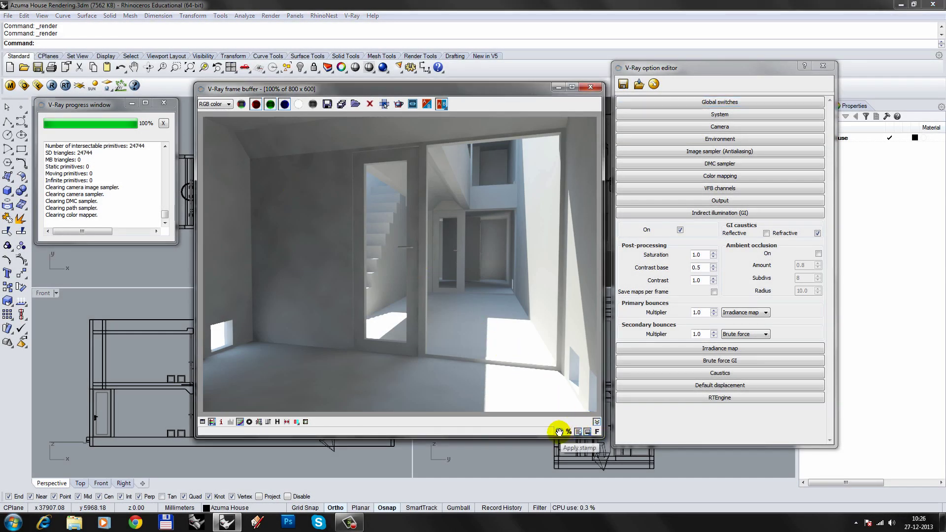
left_click(559, 431)
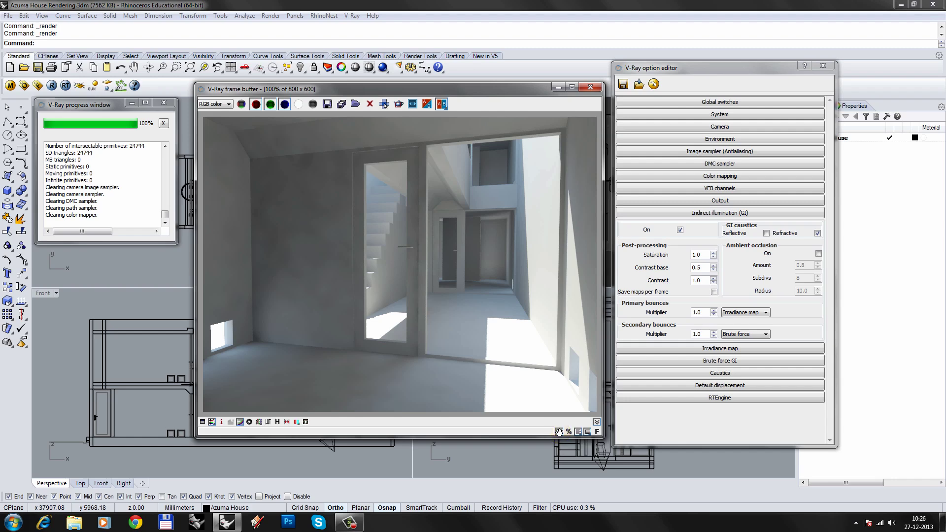
left_click(569, 432)
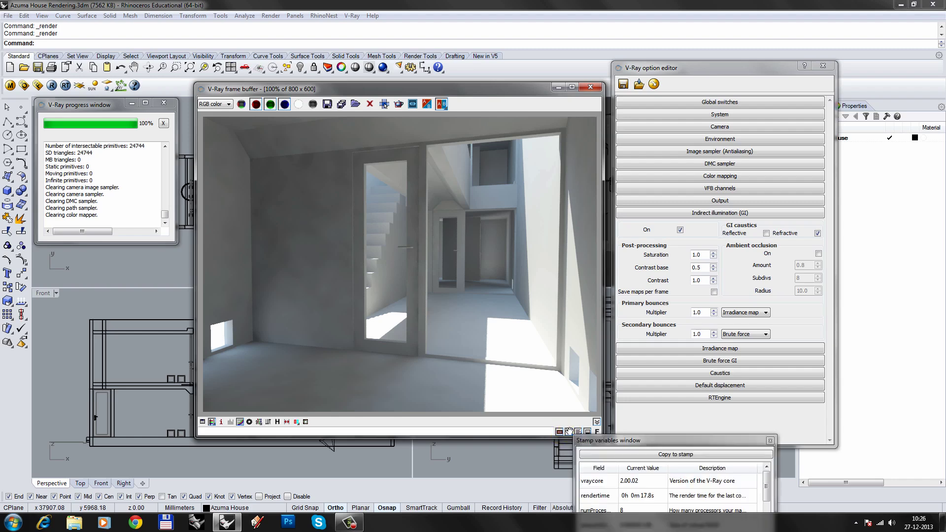
left_click_drag(611, 449, 401, 164)
left_click(388, 213)
left_click(450, 172)
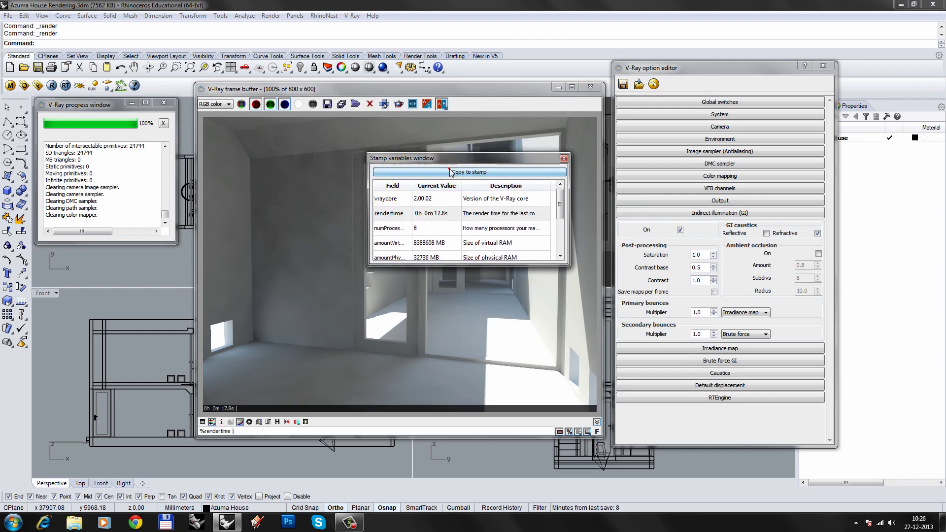
left_click(564, 158)
left_click(403, 318)
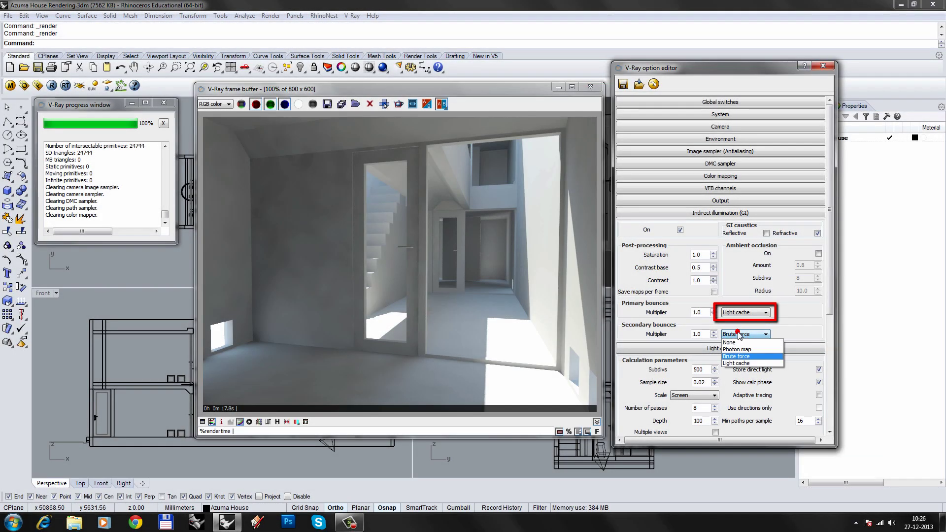
Set secondary bounces to Light cache with 2000 Light cache subdivs and re-render the interior
left_click(735, 363)
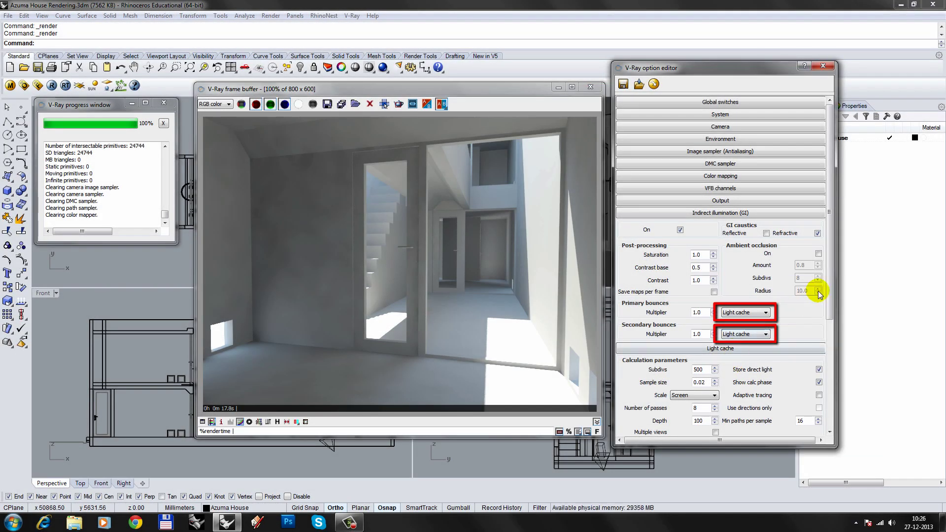
left_click_drag(830, 217, 830, 295)
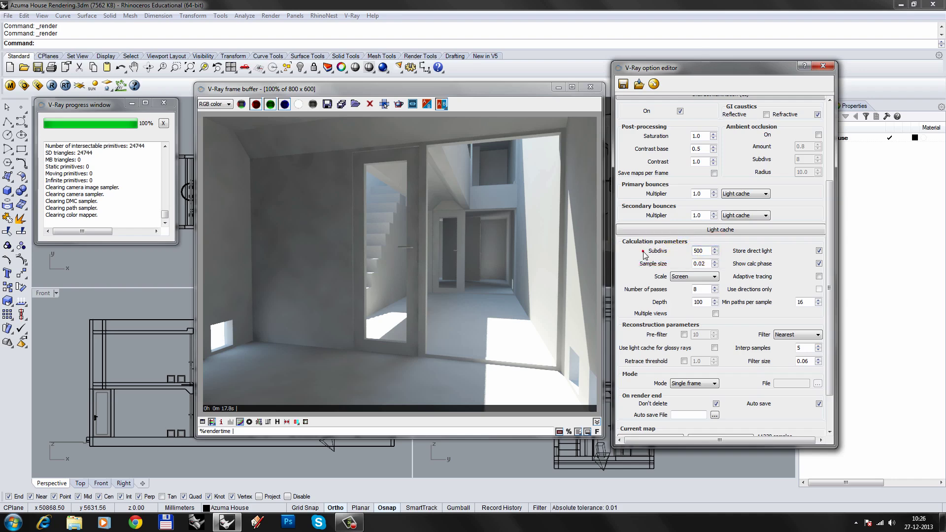
left_click(51, 86)
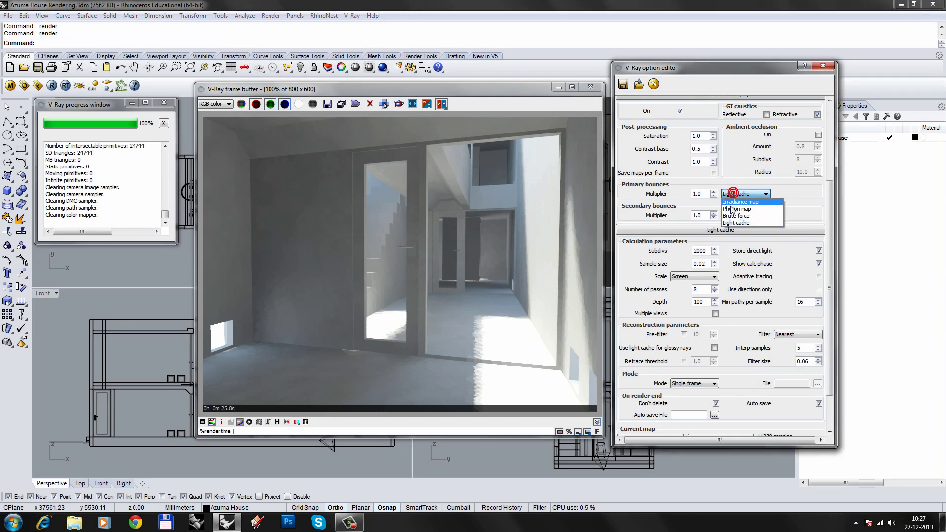
Switch primary and secondary GI bounces to Brute force (32 subdivs) and render again
left_click(736, 216)
left_click(733, 216)
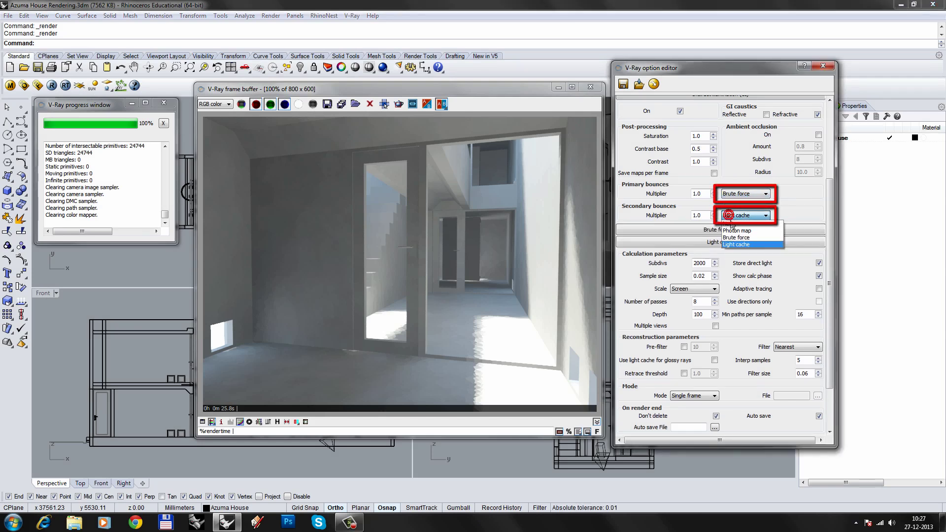
left_click(733, 230)
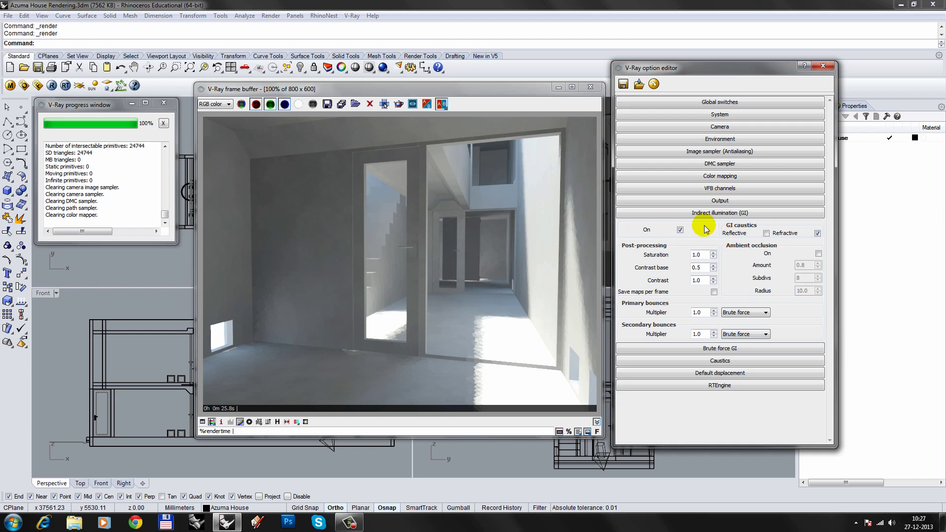
left_click(767, 349)
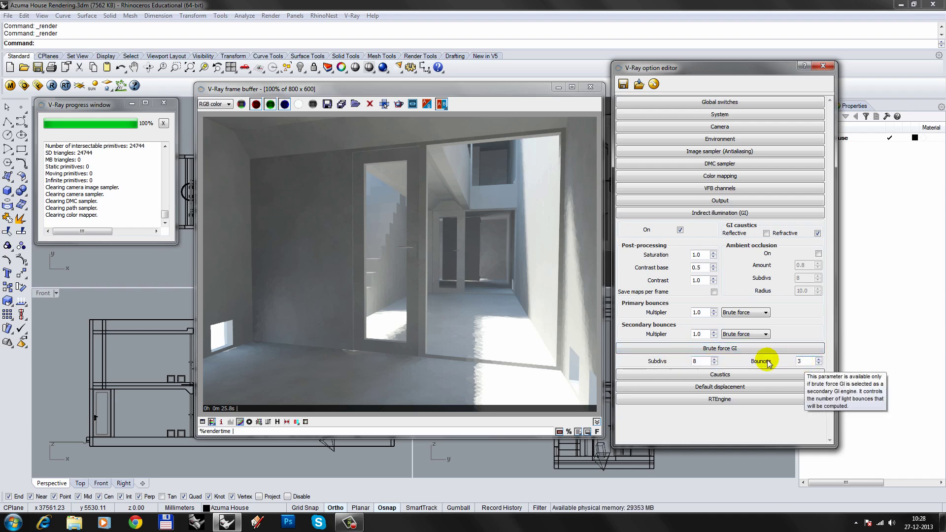
left_click(52, 85)
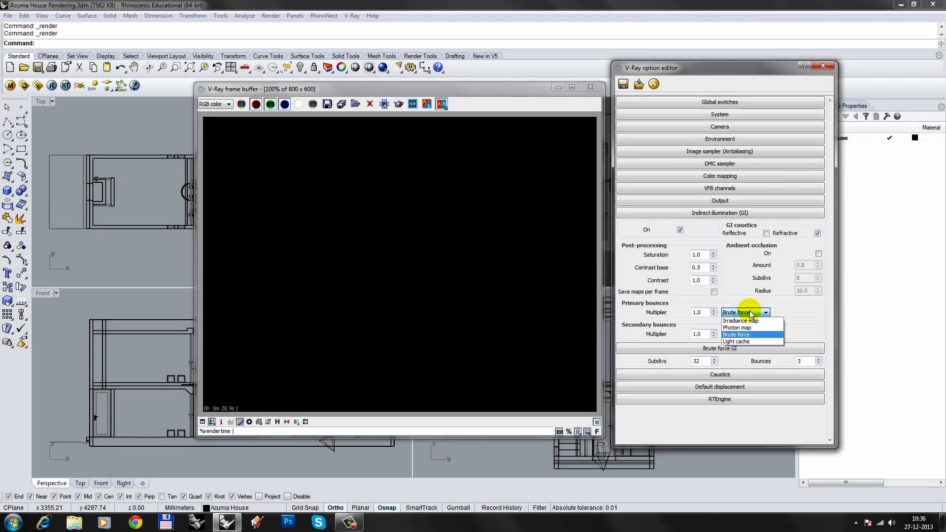
Set primary bounces to Irradiance map and secondary bounces to Light cache
left_click(740, 321)
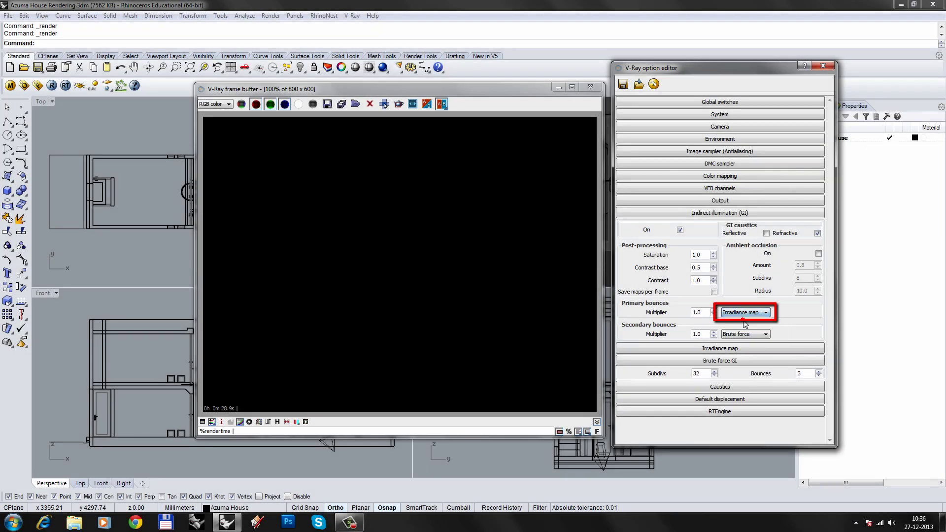
left_click(714, 349)
scroll(715, 350, "down", 2)
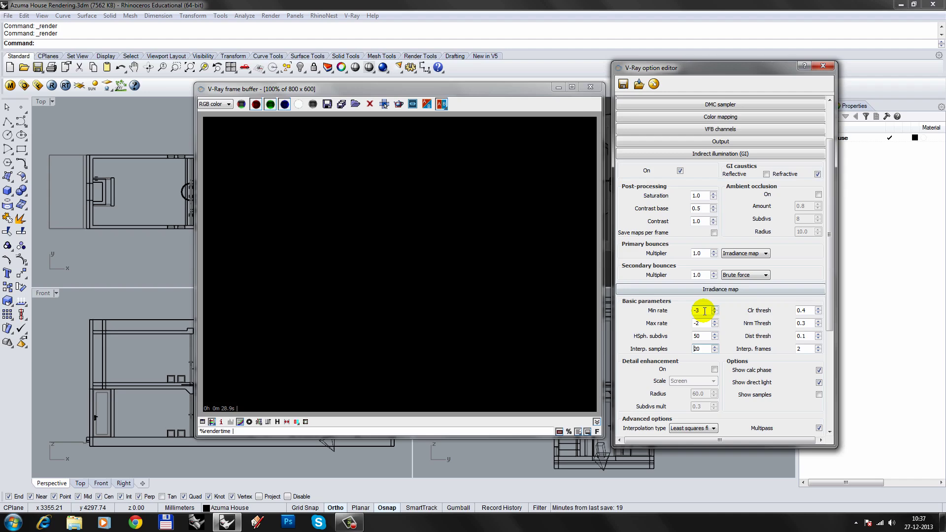
left_click(744, 275)
left_click(737, 304)
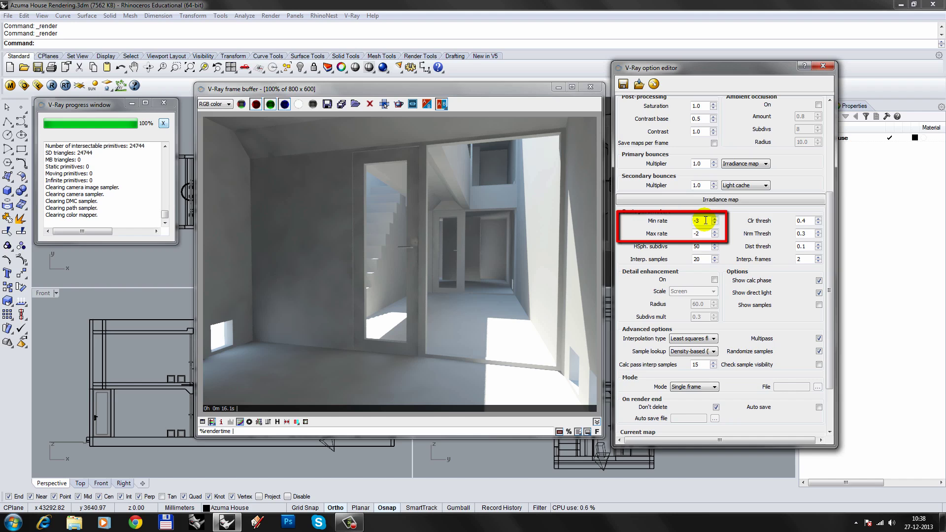
Set Irradiance map HSph. subdivs to 100 and Interp. samples to 40, then render
mouse_move(704, 221)
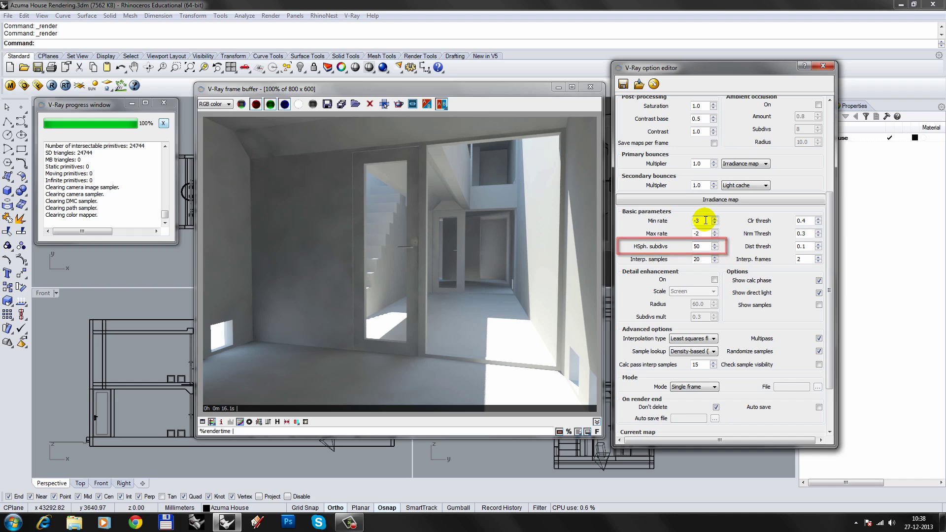
double_click(699, 246)
type("100")
double_click(696, 259)
type("40")
key("Tab")
left_click(51, 85)
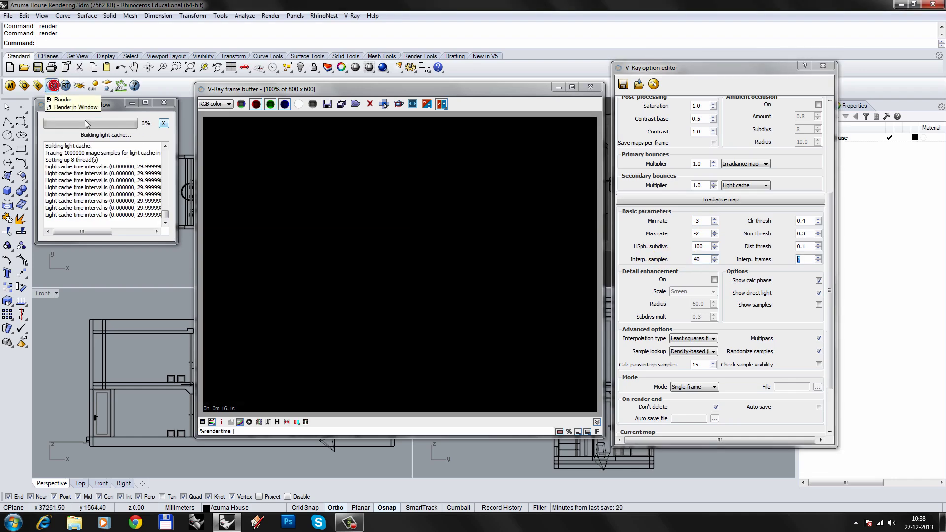